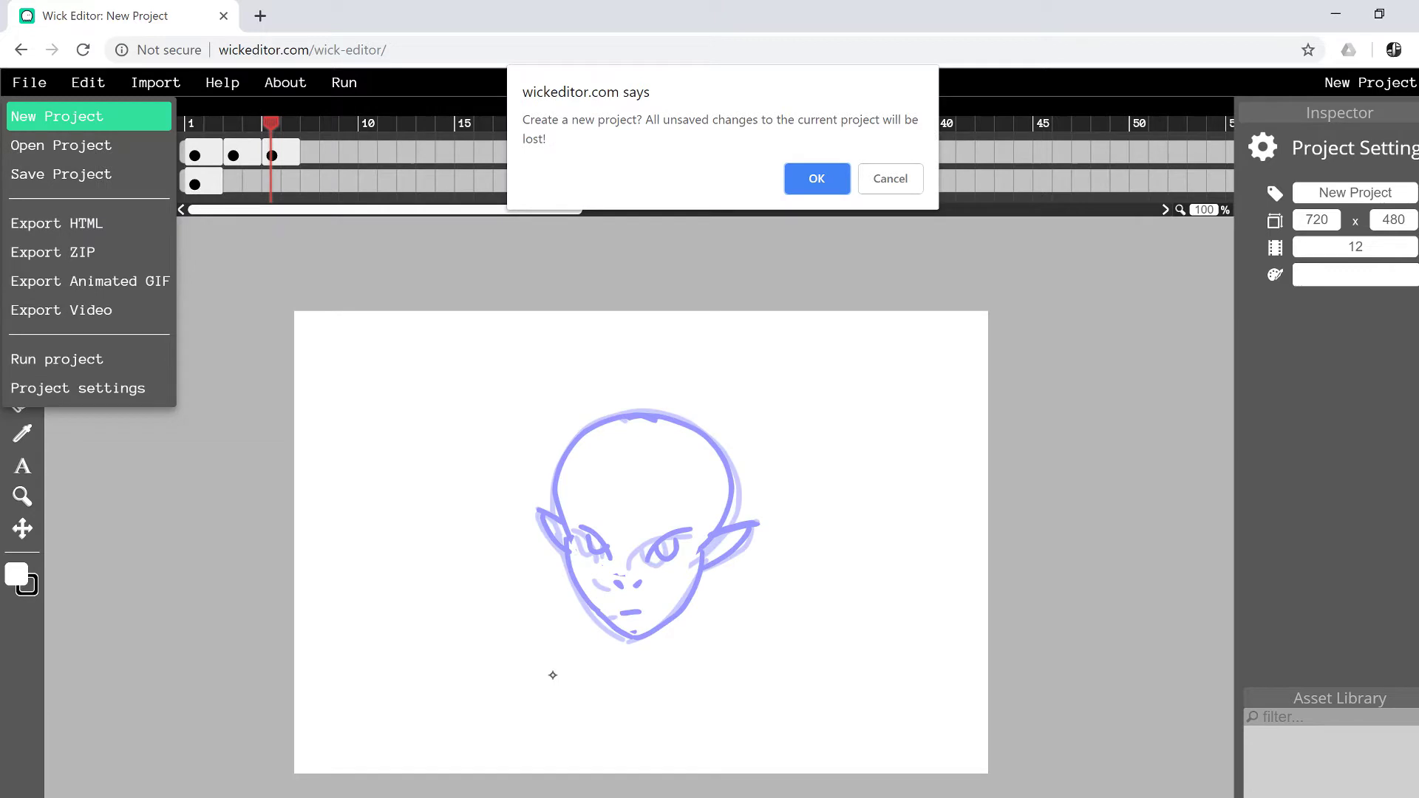
- Discard the current drawing and create a new project named New Project
key("Return")
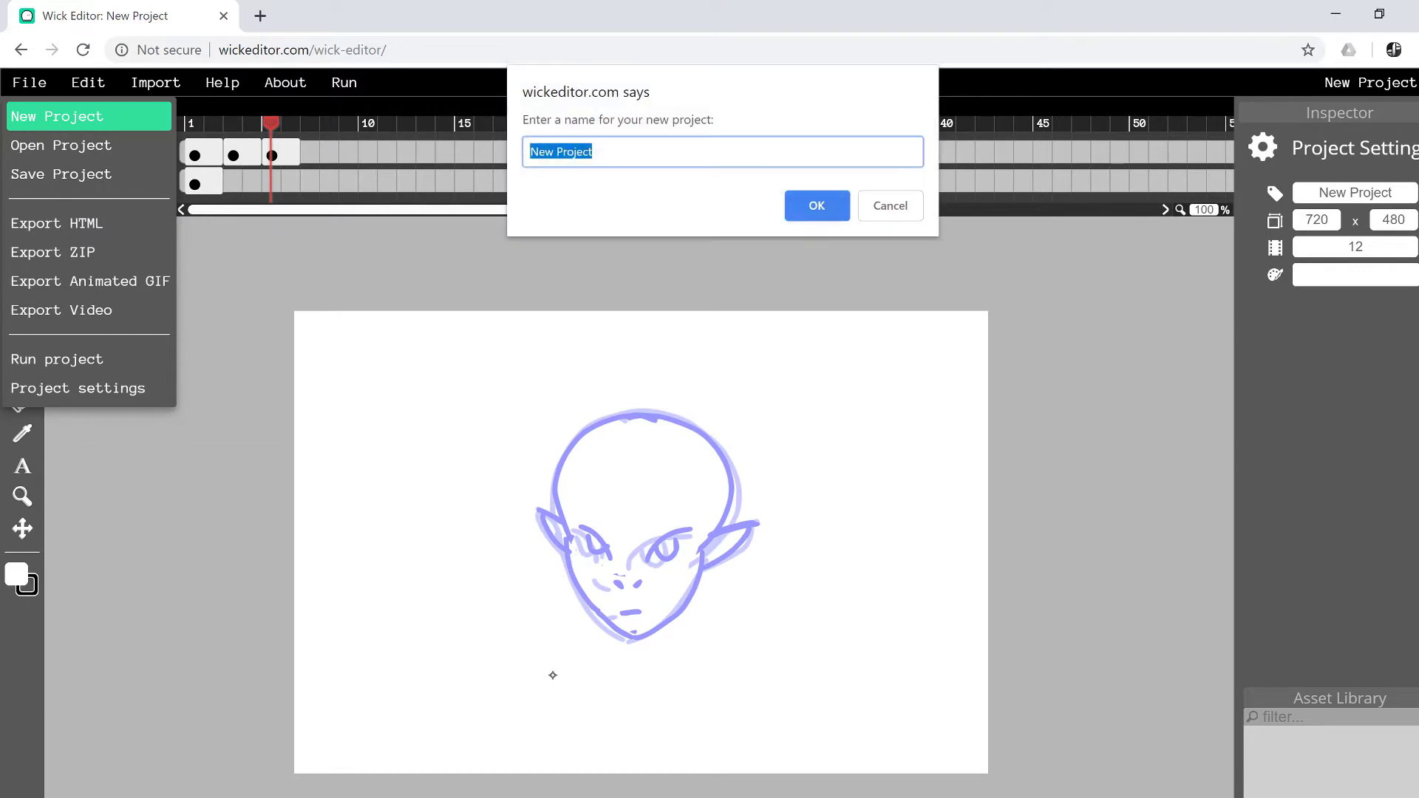
key("Return")
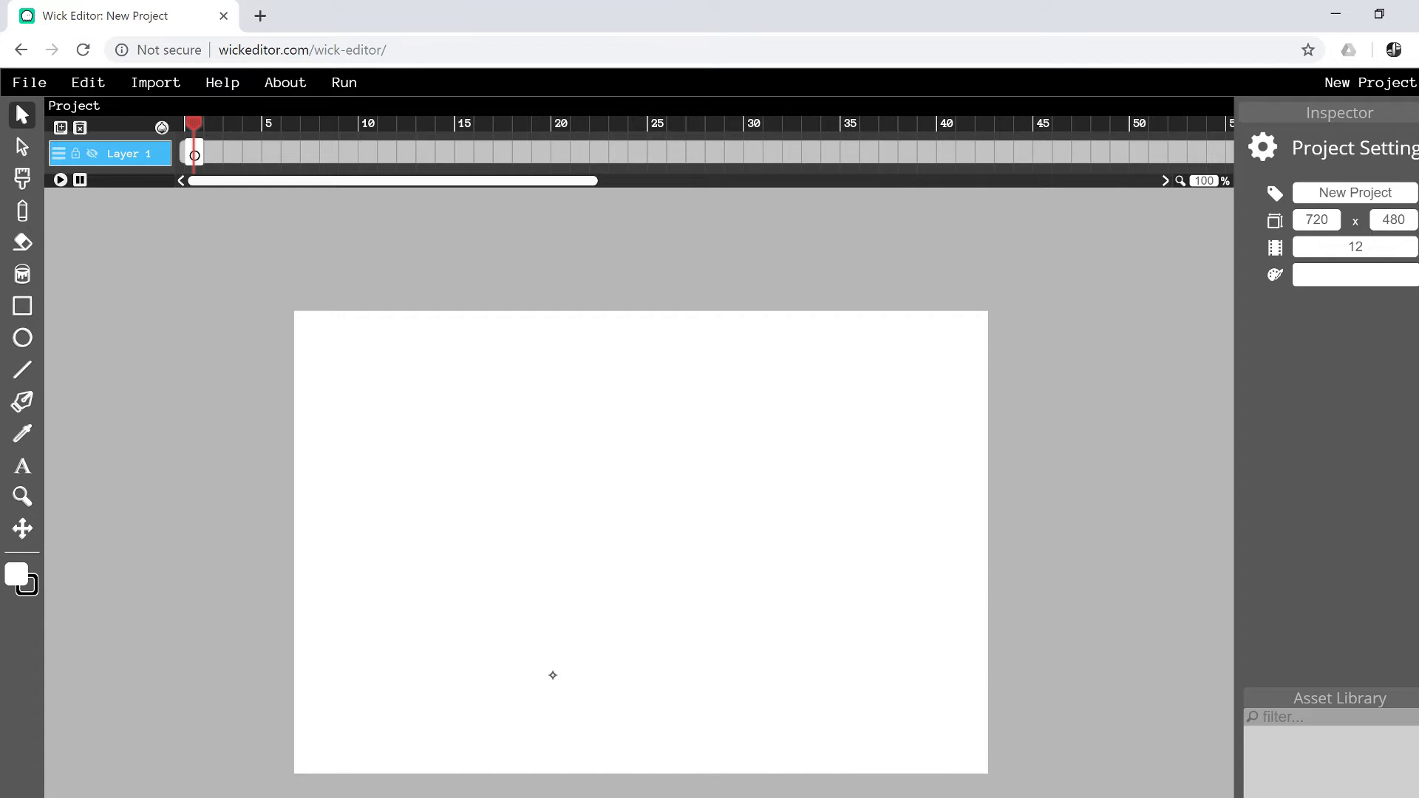
- Set the brush colour to black (#000000) and draw a wide oval cranium in the canvas's upper left area
key("b")
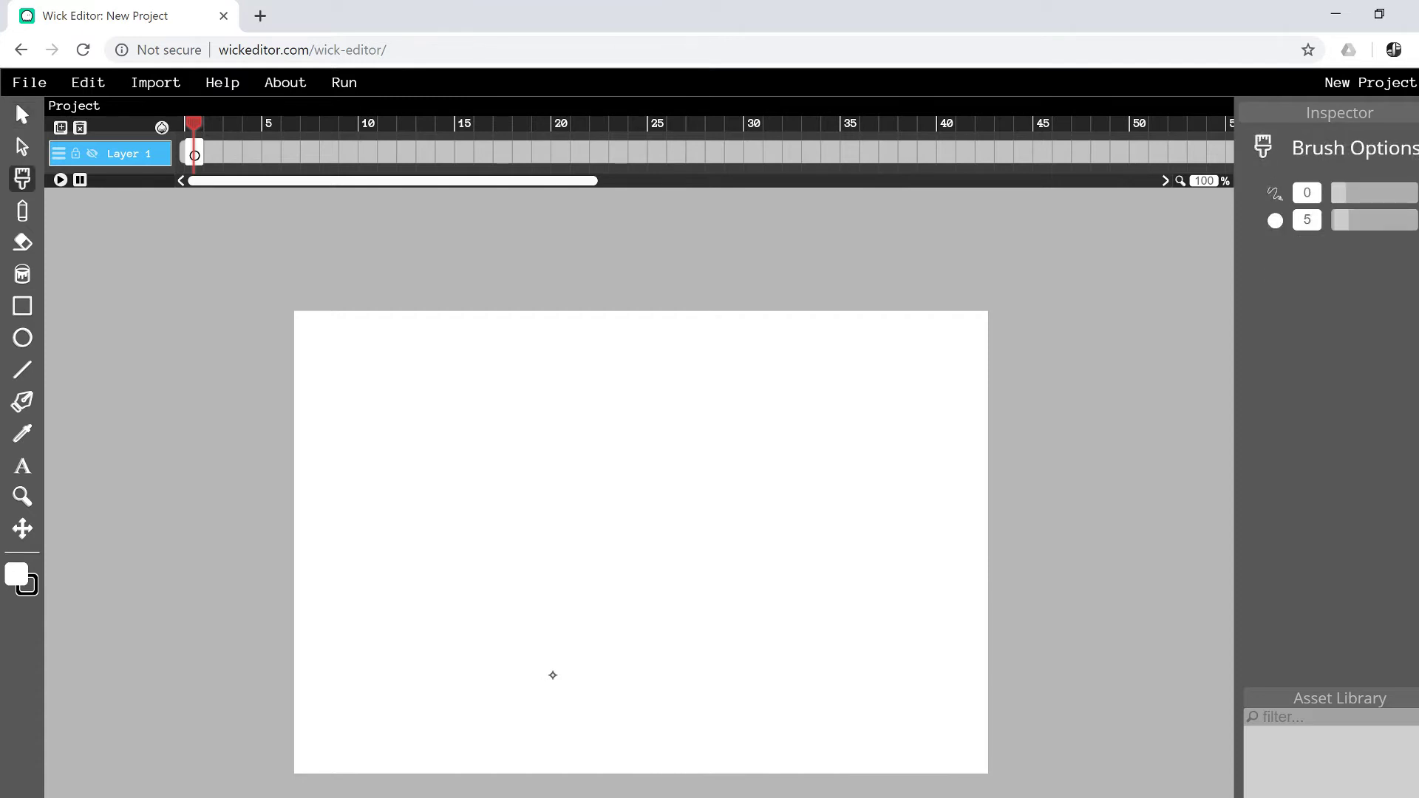
left_click(552, 674)
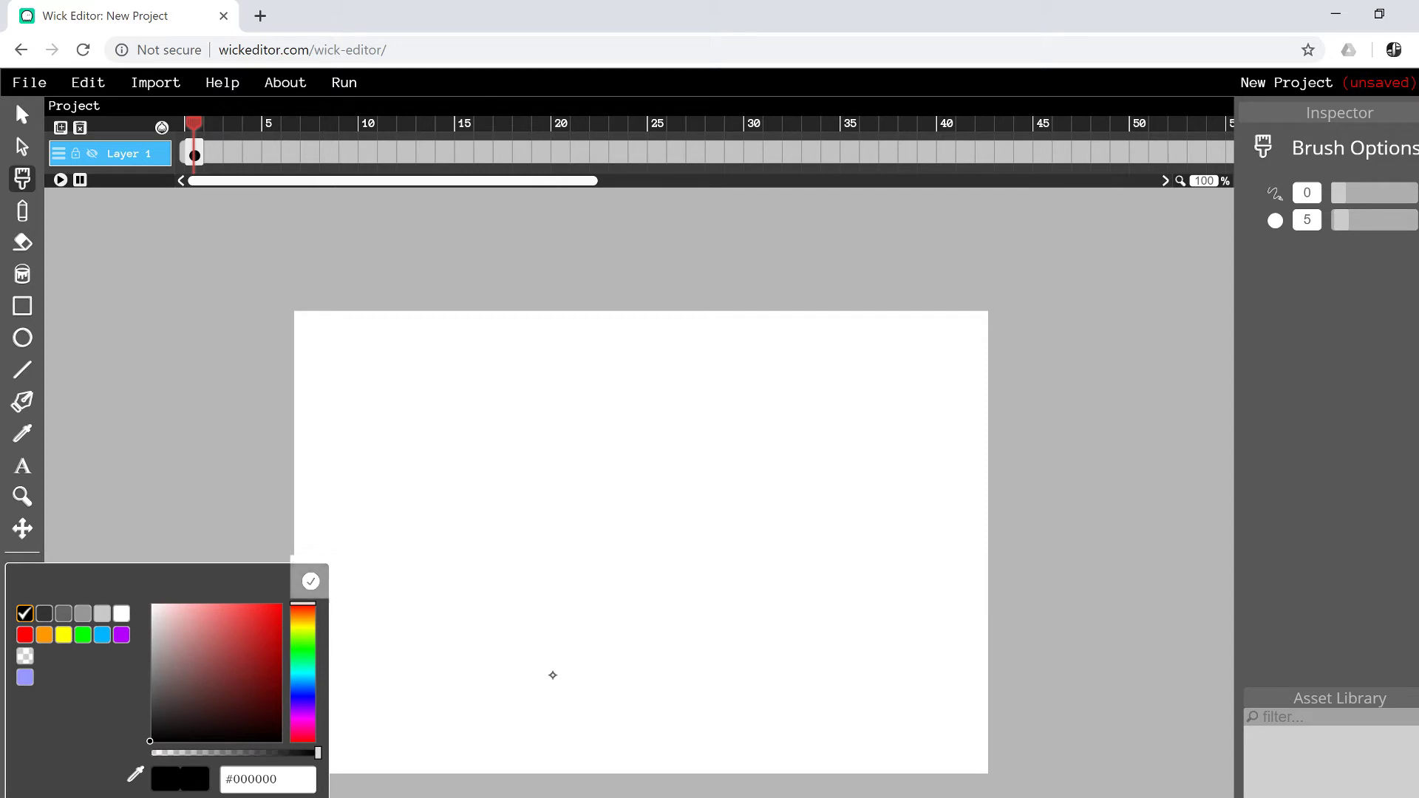
left_click(552, 674)
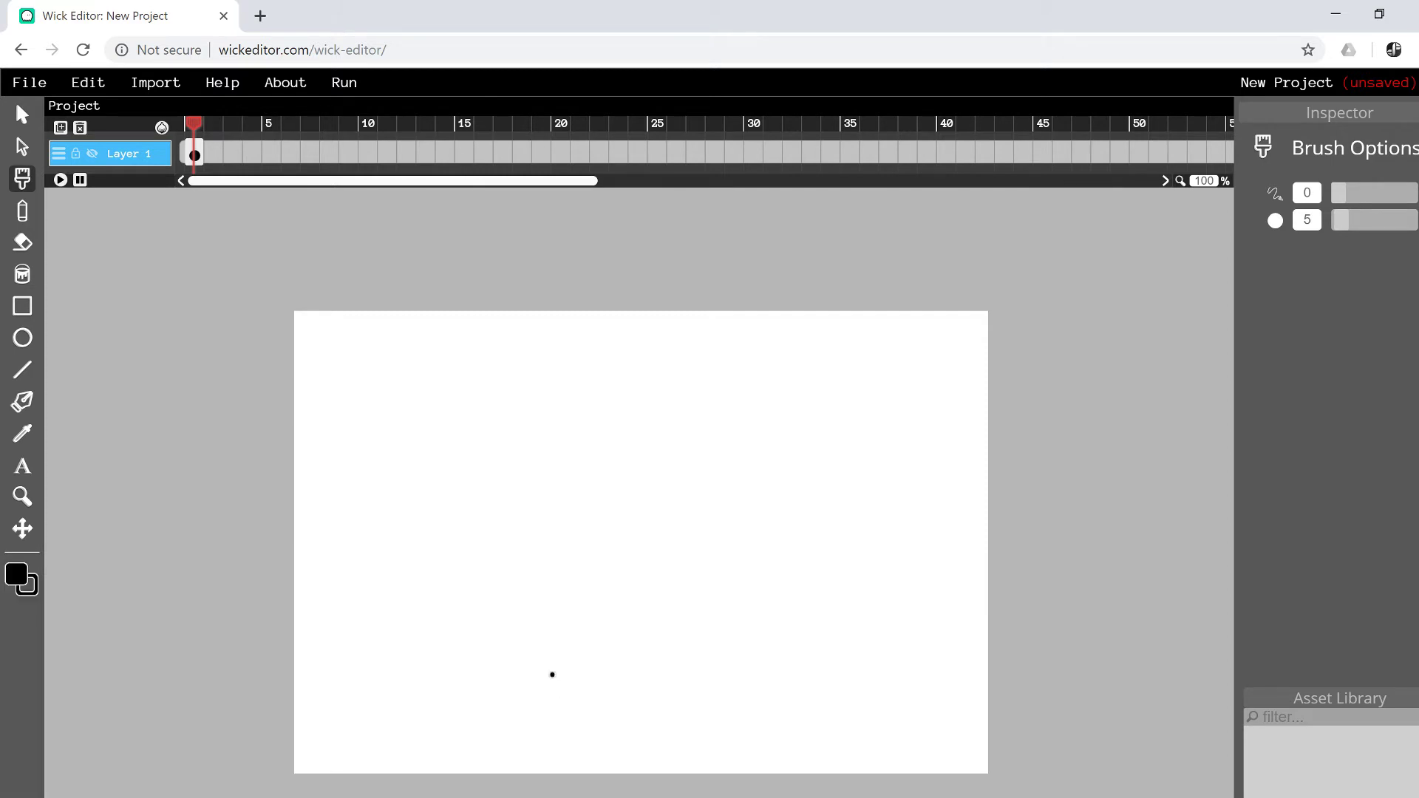
left_click_drag(518, 397, 515, 400)
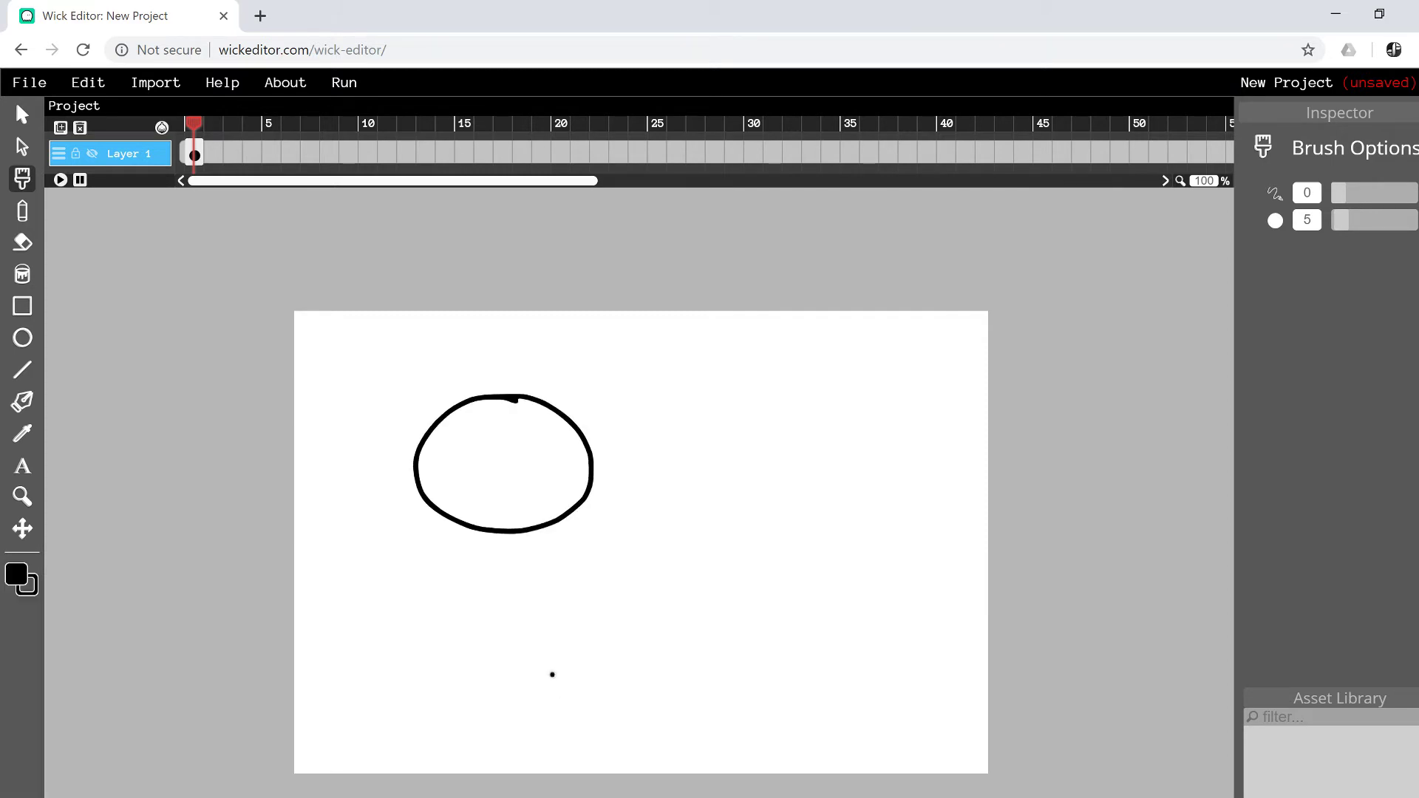
- Draw the jaw, ears, eyes, nose and mouth of a left-facing head in frame 1, undoing unsatisfactory strokes
left_click_drag(426, 501, 489, 606)
left_click_drag(547, 530, 490, 606)
key("ctrl+z")
key("ctrl+z")
mouse_move(431, 505)
left_mouse_down()
mouse_move(443, 606)
mouse_move(444, 574)
mouse_move(555, 525)
mouse_move(550, 545)
left_mouse_up()
key("ctrl+z")
mouse_move(417, 488)
left_mouse_down()
mouse_move(425, 517)
mouse_move(531, 497)
left_mouse_up()
key("ctrl+z")
key("ctrl+z")
left_click_drag(447, 495, 455, 516)
mouse_move(508, 507)
left_mouse_down()
mouse_move(496, 529)
mouse_move(516, 510)
mouse_move(449, 530)
mouse_move(472, 580)
left_mouse_up()
key("ctrl+z")
key("ctrl+z")
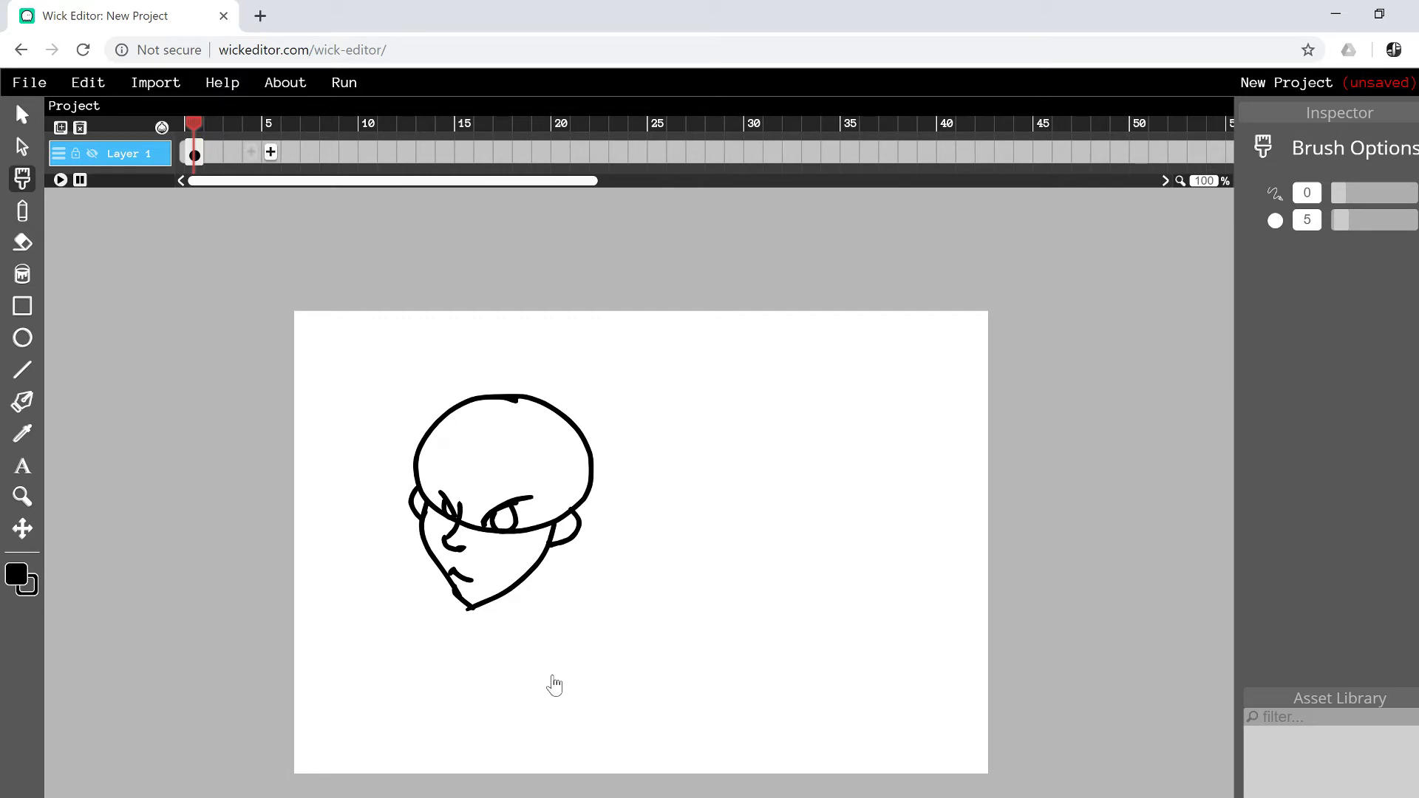
- Insert an empty frame at frame 5 and turn on onion skinning
key("F6")
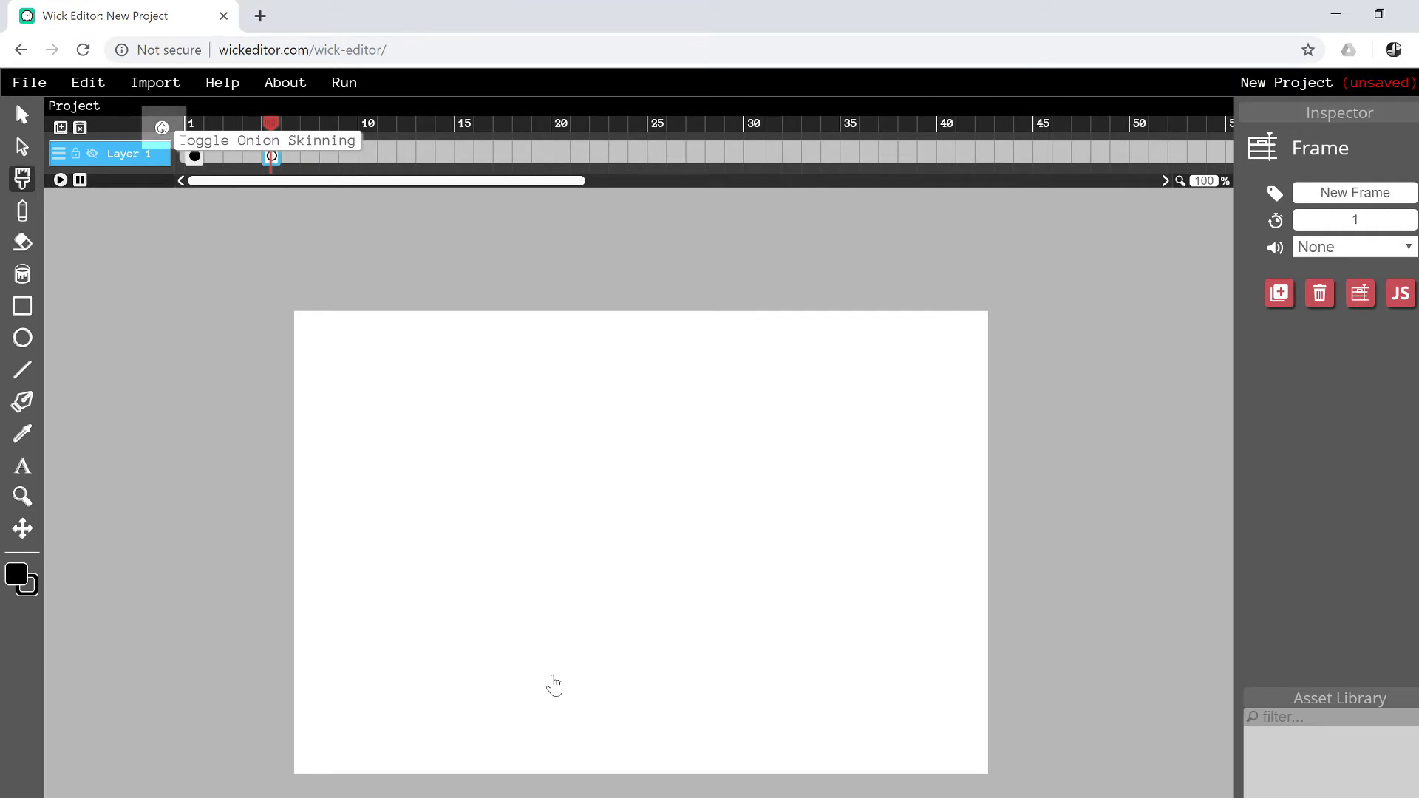
left_click(163, 127)
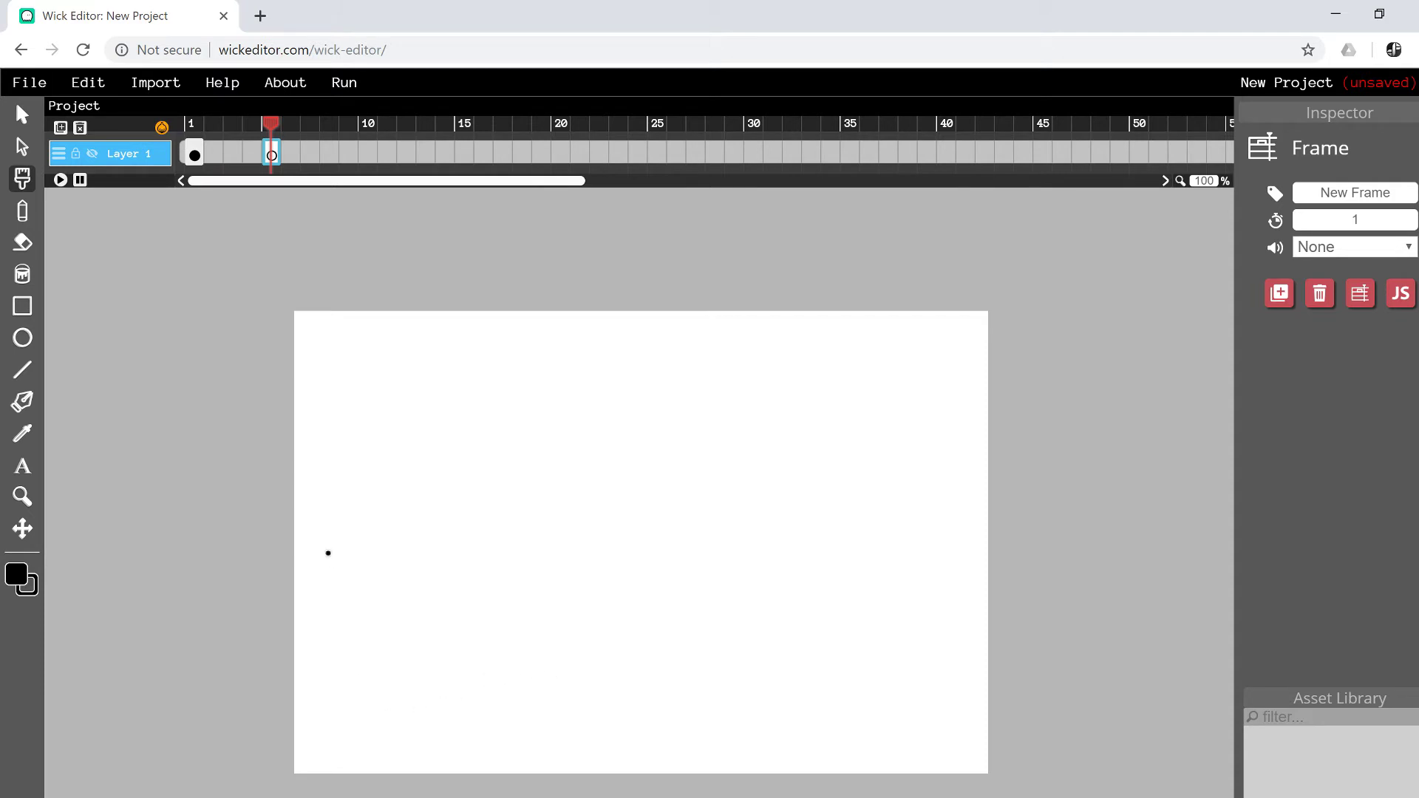
- Extend the first drawing's frame through frame 4 so it meets the frame at 5
mouse_move(271, 156)
left_mouse_down()
mouse_move(201, 151)
mouse_move(222, 156)
mouse_move(222, 140)
mouse_move(247, 158)
left_mouse_up()
left_click(247, 127)
left_click_drag(215, 155, 260, 150)
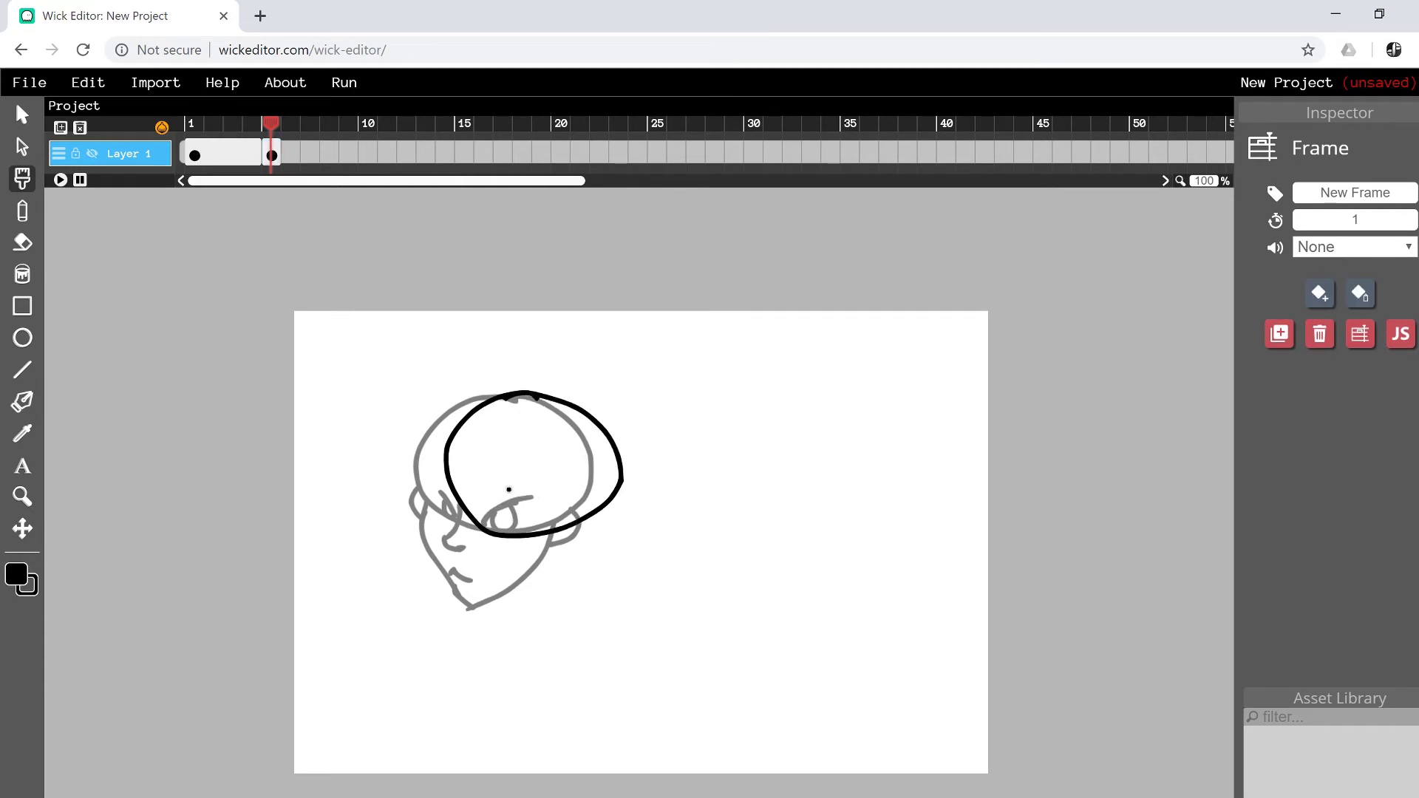
- Draw the jaw of the right-facing head in frame 5 and clean up its lines with the eraser
left_click_drag(603, 508, 557, 608)
left_click_drag(482, 531, 563, 604)
left_click_drag(604, 508, 567, 605)
key("e")
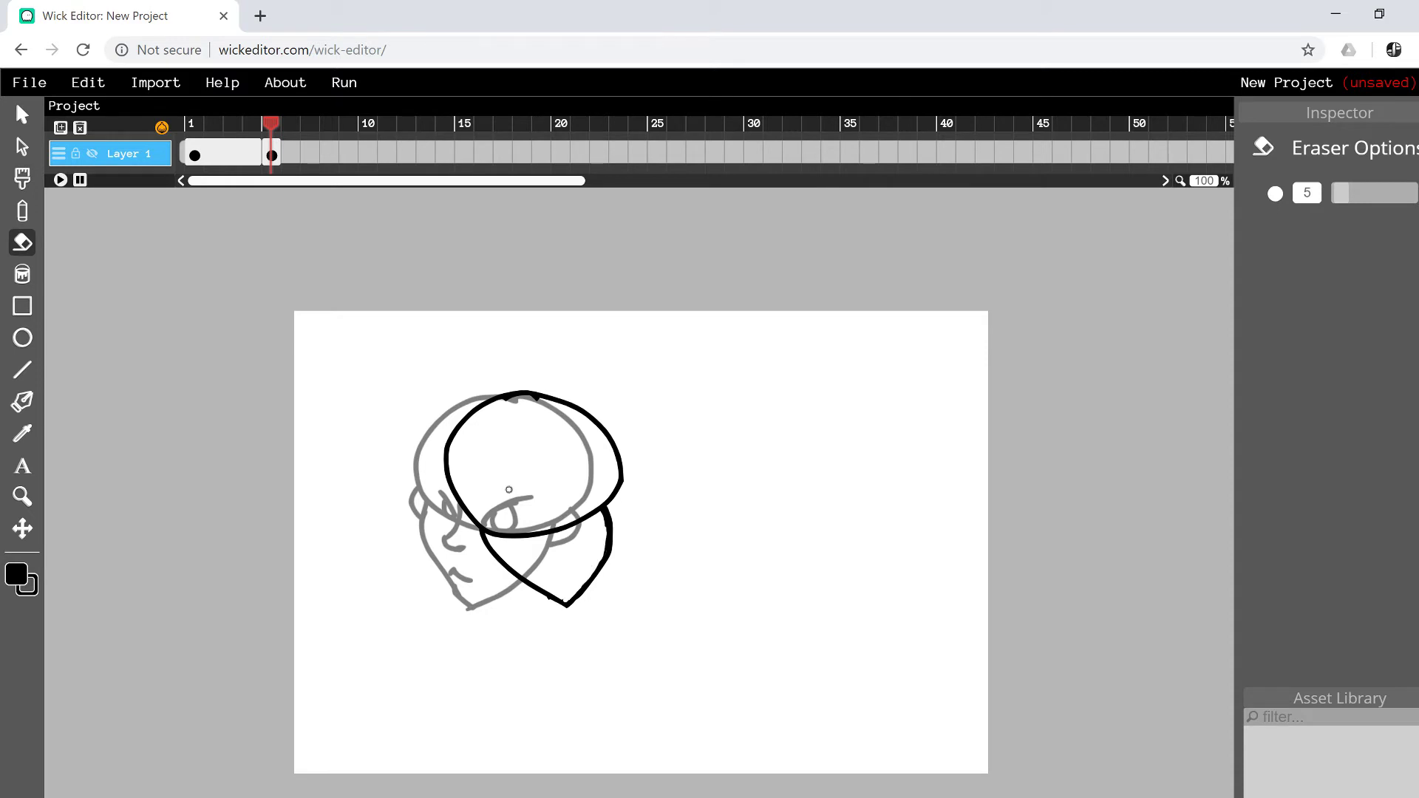
- Draw the eyes, nose and mouth of the right-facing head in frame 5 and play the animation
key("b")
left_click_drag(522, 494, 563, 520)
mouse_move(593, 483)
left_mouse_down()
mouse_move(577, 513)
mouse_move(555, 513)
mouse_move(586, 511)
left_mouse_up()
key("ctrl+z")
key("ctrl+z")
left_click_drag(596, 481, 591, 509)
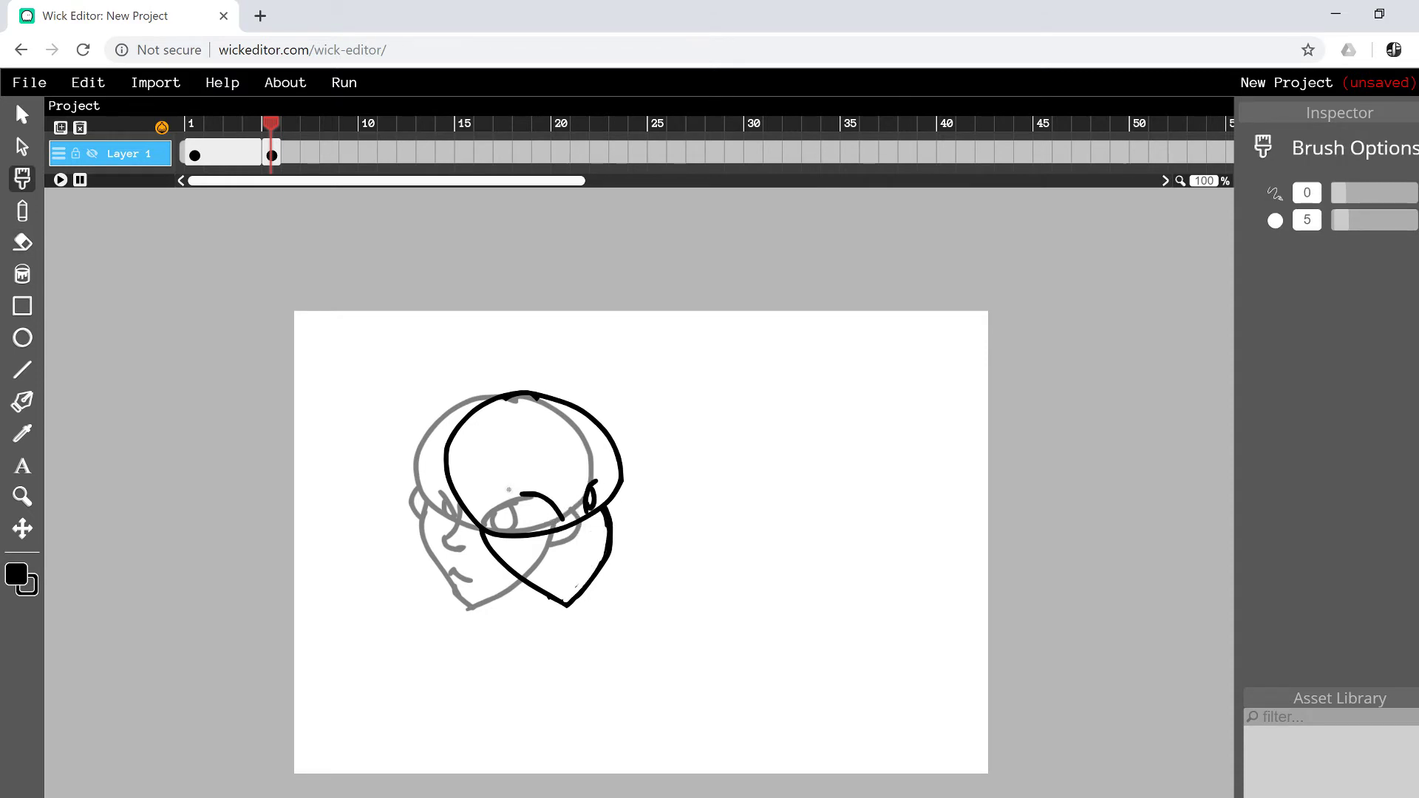
key("Return")
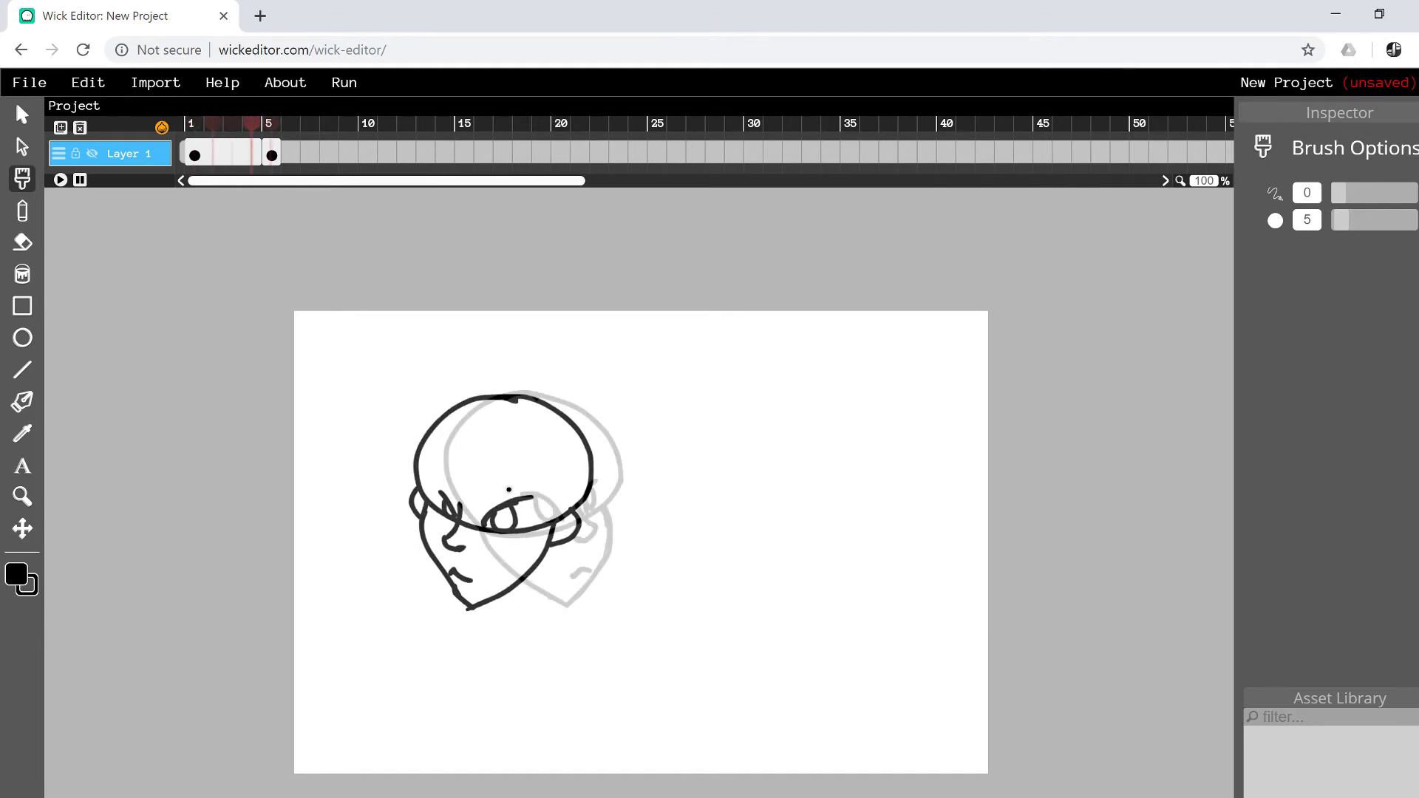
- Extend the frame 5 drawing through frame 7 and insert an empty in-between frame before it
left_click_drag(280, 151, 317, 146)
left_click(233, 127)
key("7")
right_click(243, 152)
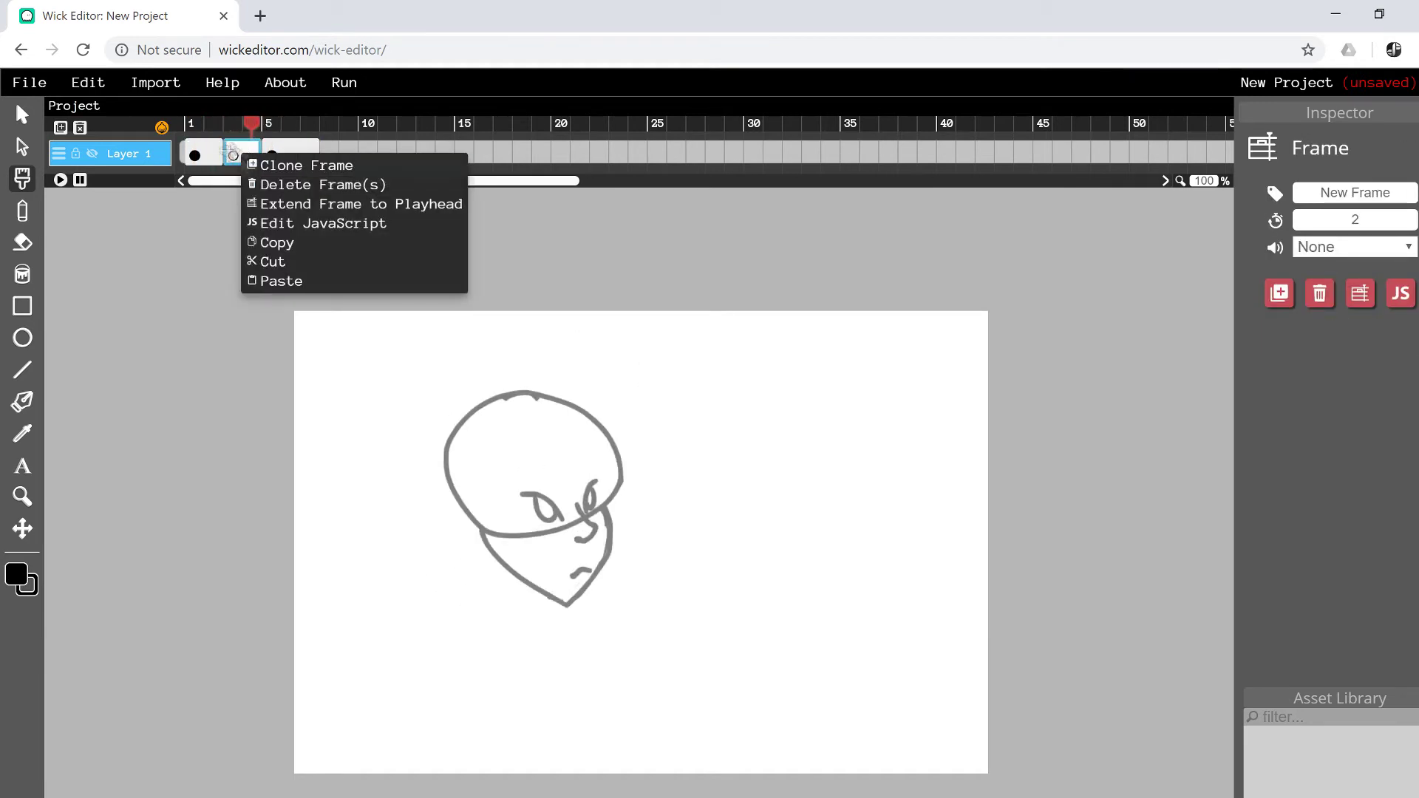
left_click(233, 154)
left_click_drag(628, 608, 658, 607)
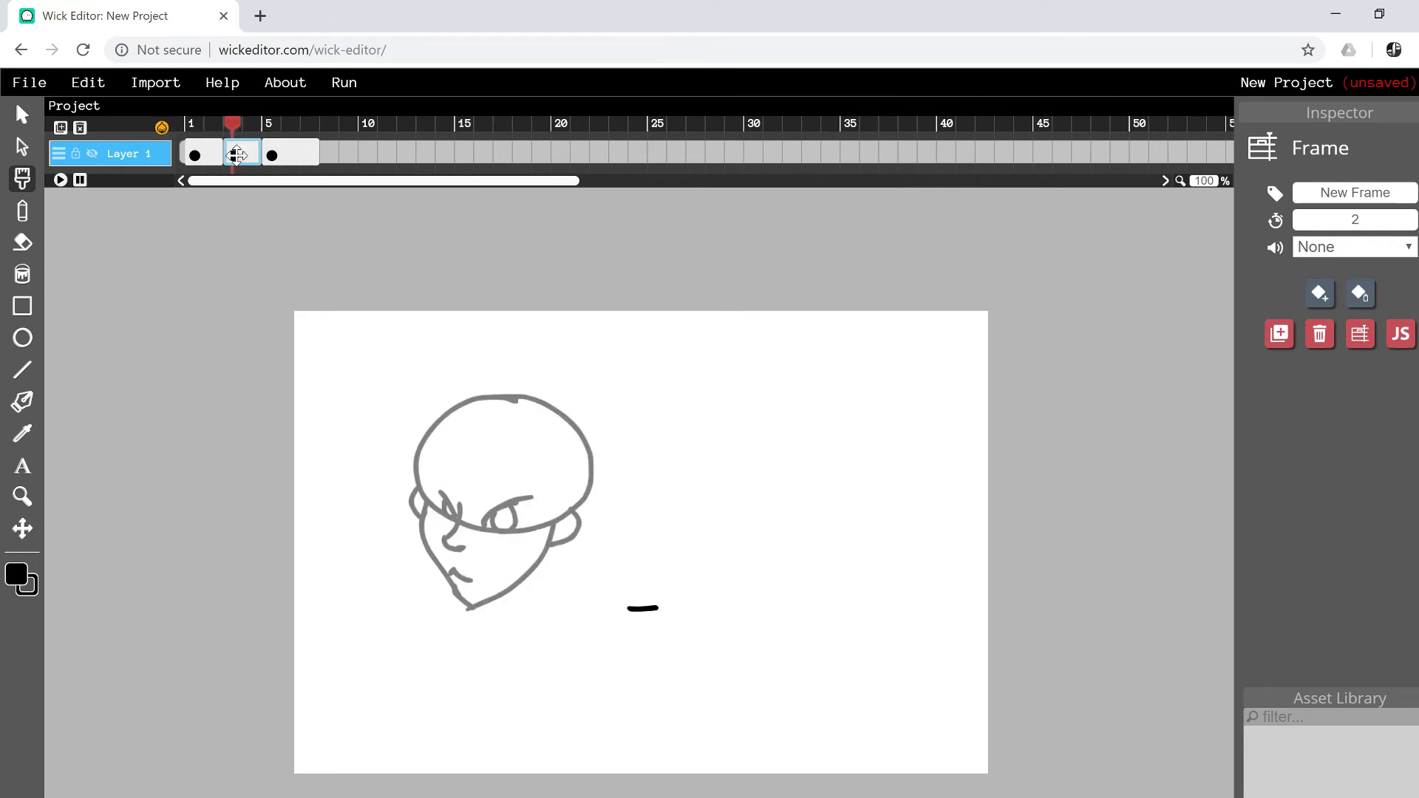
right_click(235, 154)
left_click(273, 169)
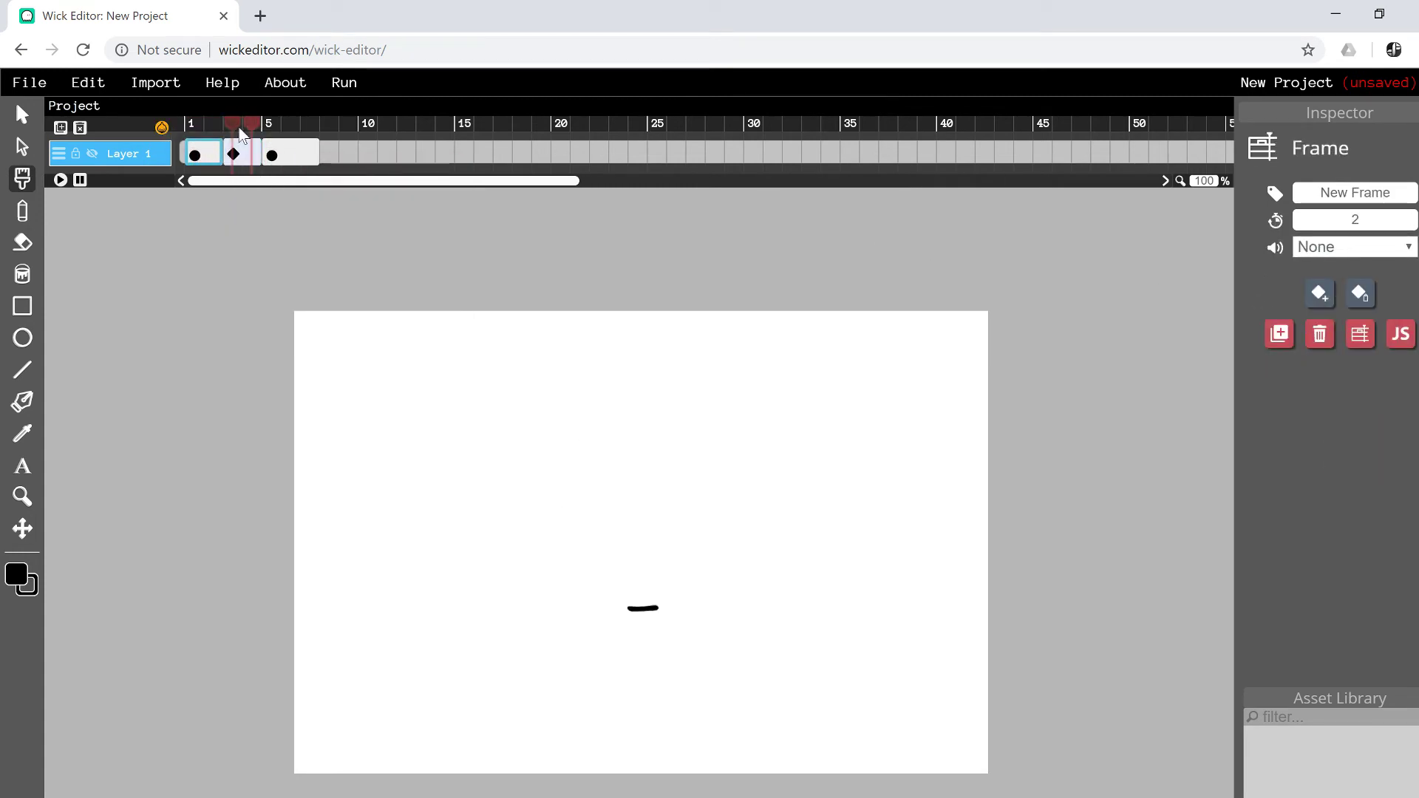
key("ctrl+z")
key("ctrl+z")
key("ctrl+z")
key("ctrl+z")
key("ctrl+z")
key("ctrl+z")
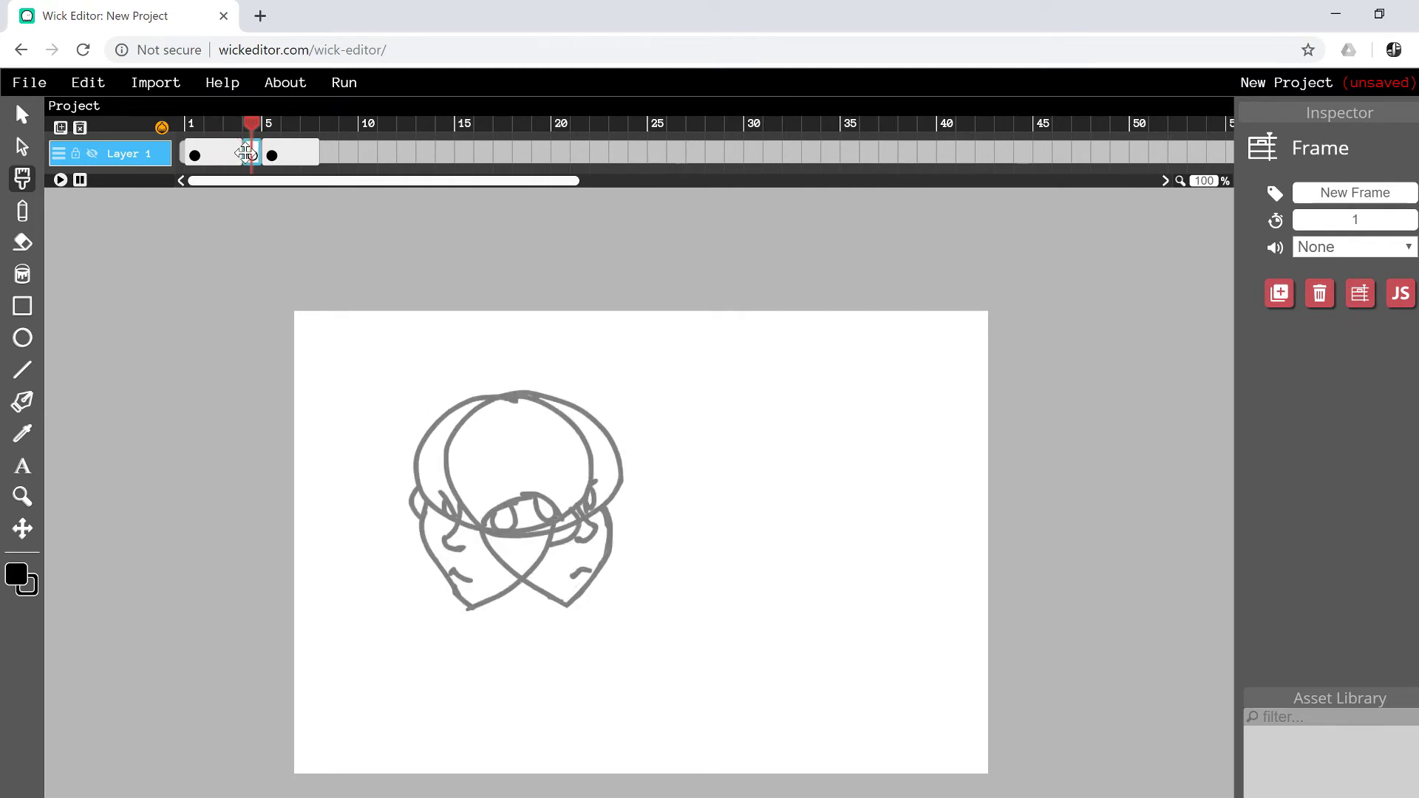
- Draw an in-between head facing forward in frame 4, with cranium, jaw and eyes, and play the animation
left_click_drag(429, 469, 546, 399)
left_click_drag(442, 494, 546, 399)
left_click_drag(454, 515, 523, 614)
left_click_drag(571, 516, 529, 613)
left_click_drag(490, 520, 461, 490)
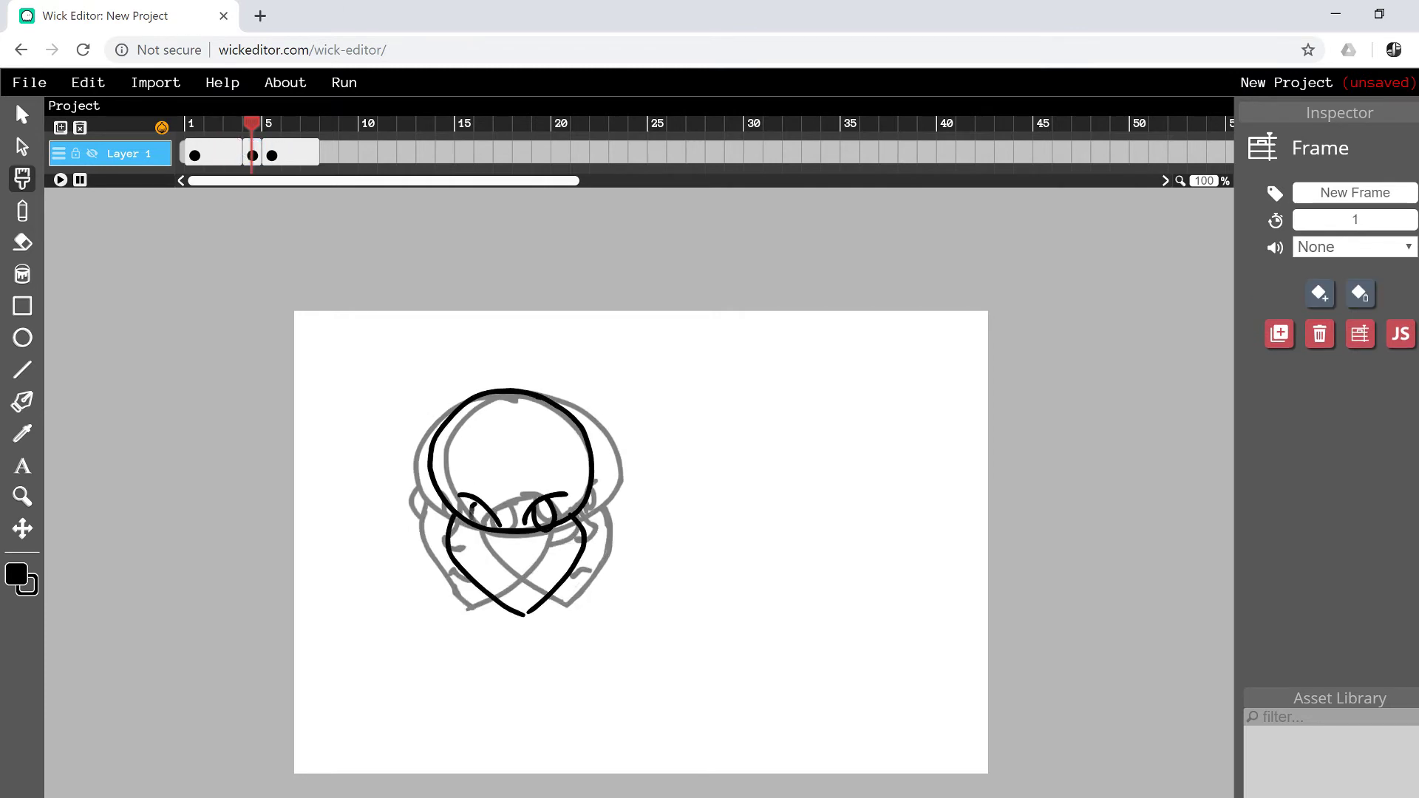
key("Return")
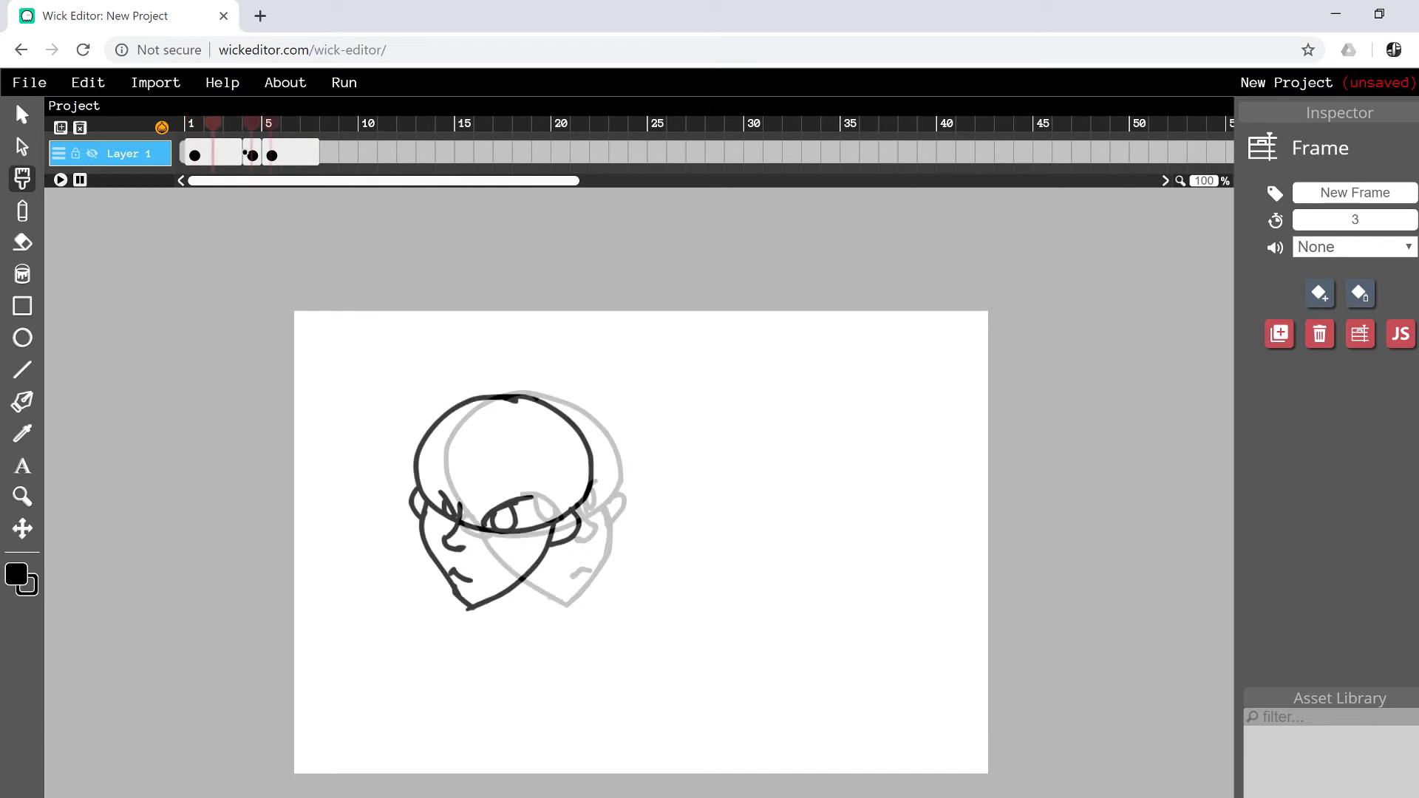
- Shorten the frame 5 drawing so that it ends at frame 6, freeing frame 7
mouse_move(250, 152)
left_mouse_down()
mouse_move(204, 152)
mouse_move(240, 150)
left_mouse_up()
left_click(311, 154)
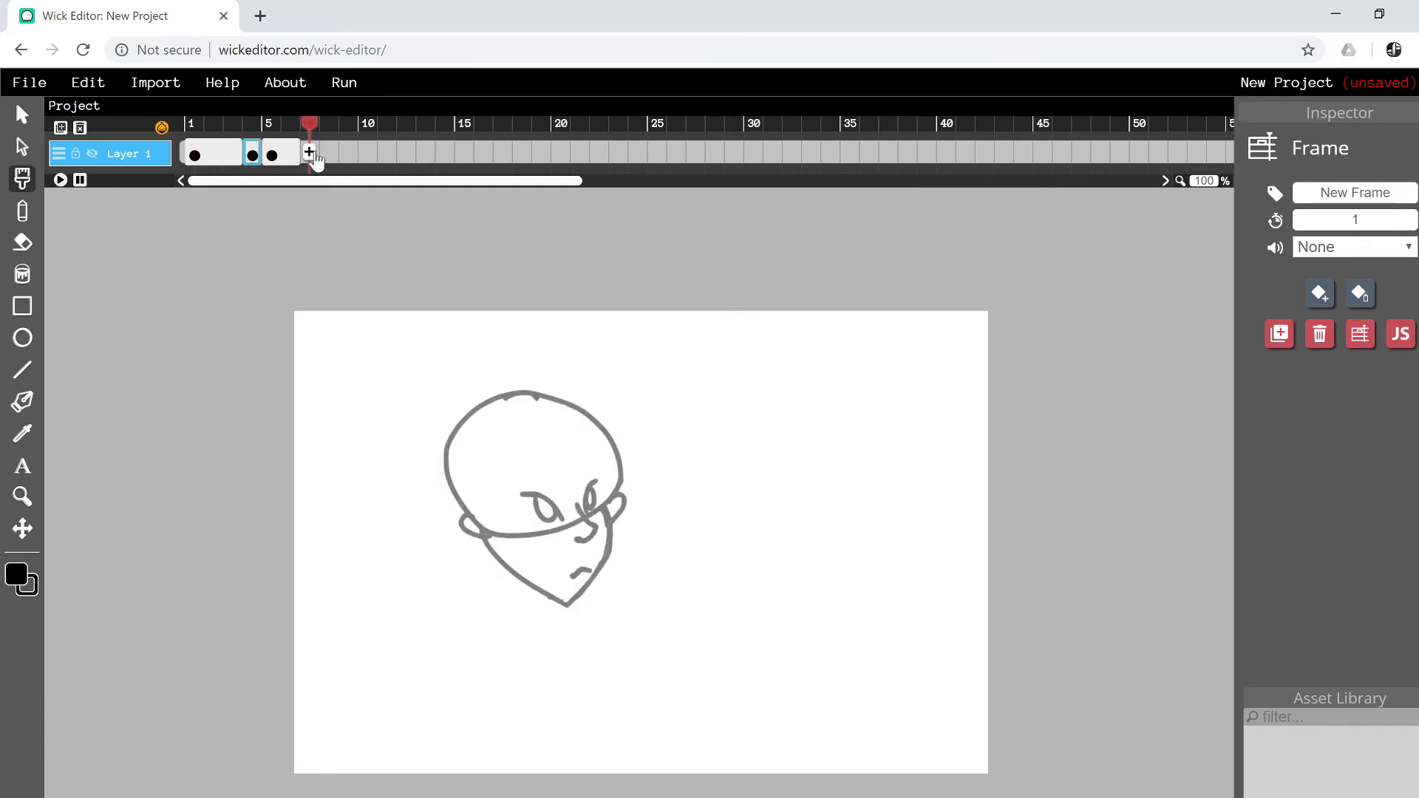
left_click(311, 154)
mouse_move(588, 510)
left_mouse_down()
mouse_move(471, 400)
mouse_move(487, 534)
left_mouse_up()
key("e")
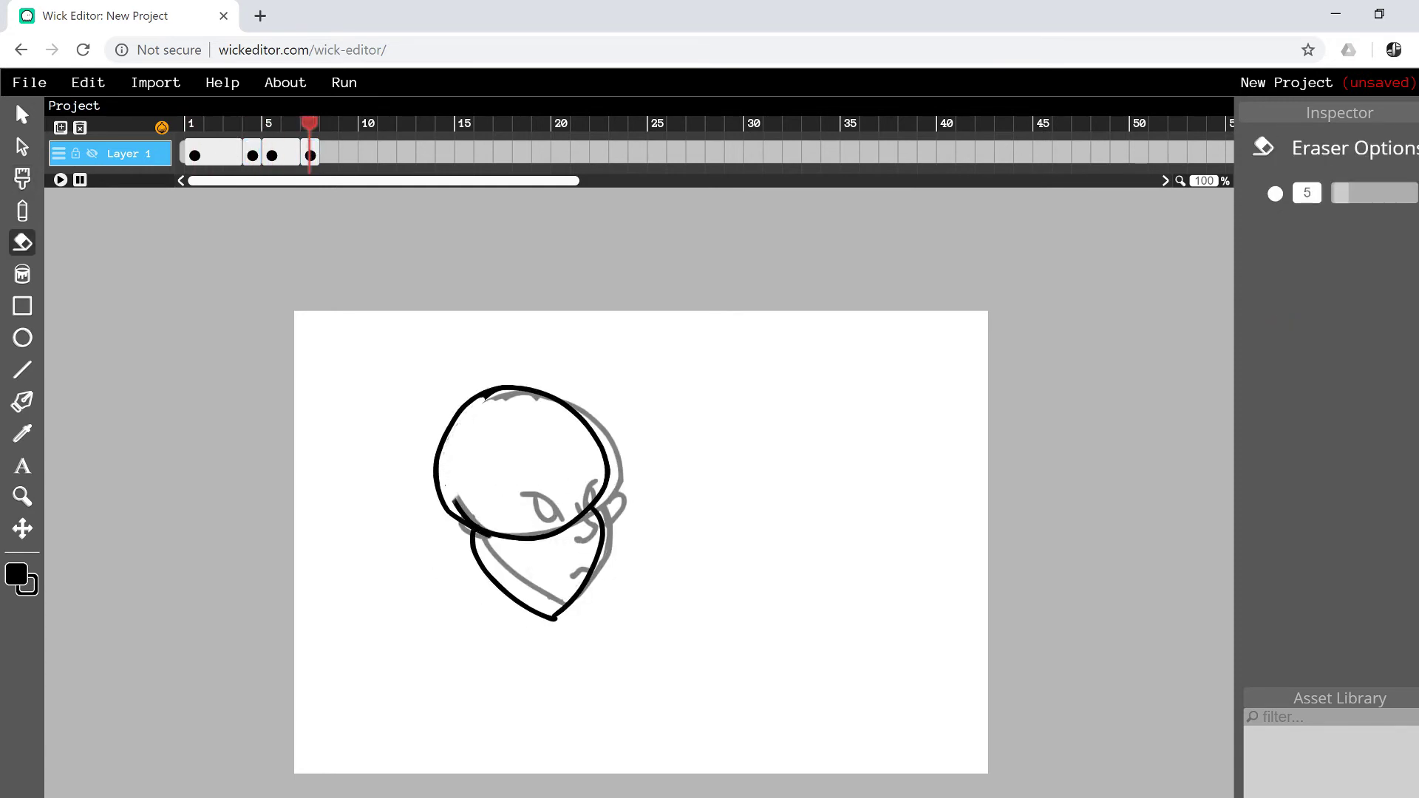
key("b")
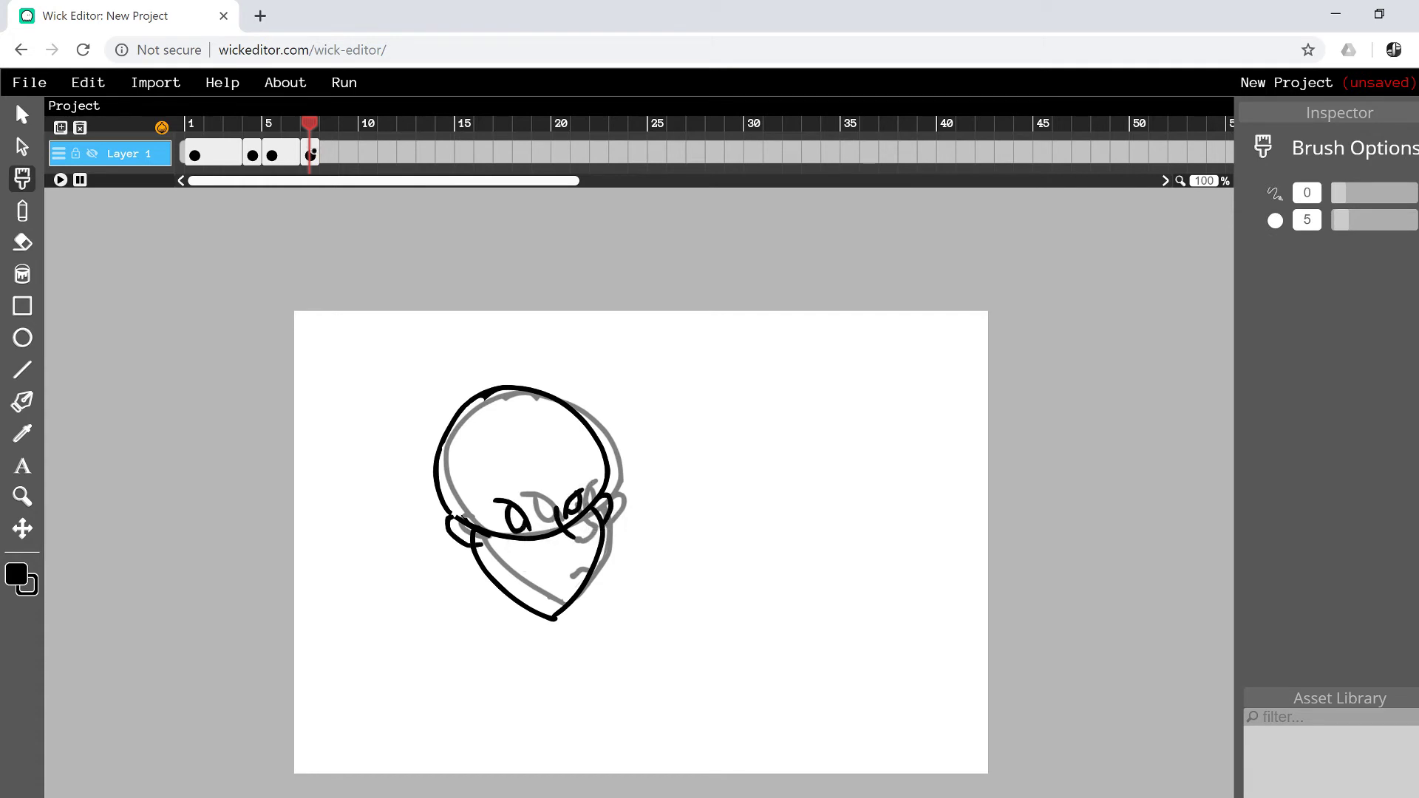
left_click_drag(565, 578, 572, 581)
mouse_move(309, 125)
left_mouse_down()
mouse_move(212, 131)
mouse_move(303, 127)
mouse_move(269, 130)
mouse_move(302, 131)
mouse_move(281, 148)
mouse_move(320, 151)
left_mouse_up()
left_click(310, 154)
key("Delete")
- Select the whole copied head in frame 7, move it slightly left and down, and tilt it a little
left_click(22, 528)
left_click_drag(444, 443, 422, 454)
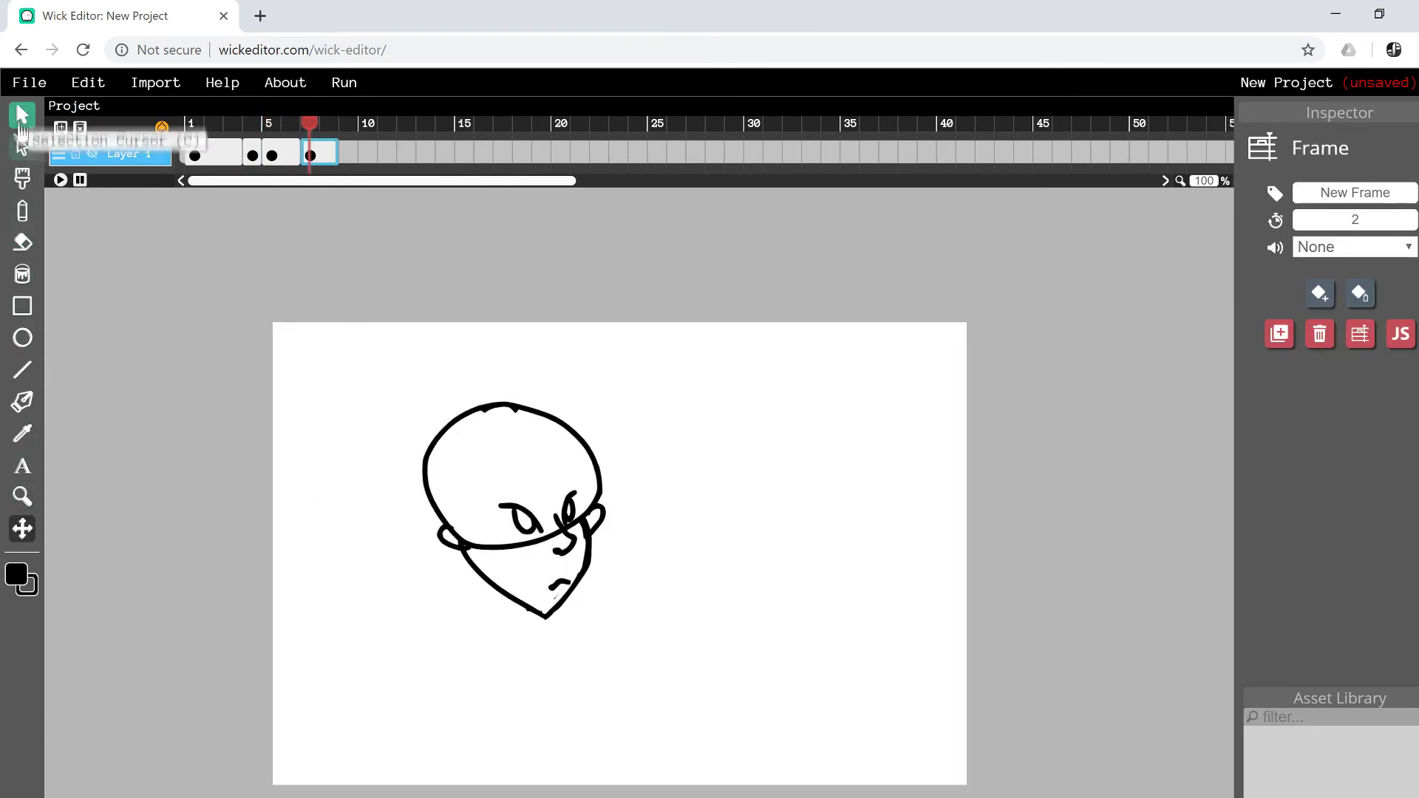
left_click(22, 114)
left_click(436, 435)
key("g")
left_click_drag(382, 375, 650, 639)
left_click(22, 115)
left_click_drag(560, 540, 549, 548)
left_click_drag(595, 520, 590, 520)
- Move the last two-frame drawing to start at frame 6, directly after frame 5, and play the animation
left_click(330, 152)
left_click_drag(320, 151, 301, 152)
left_click_drag(195, 127, 295, 127)
left_click(194, 123)
key("Return")
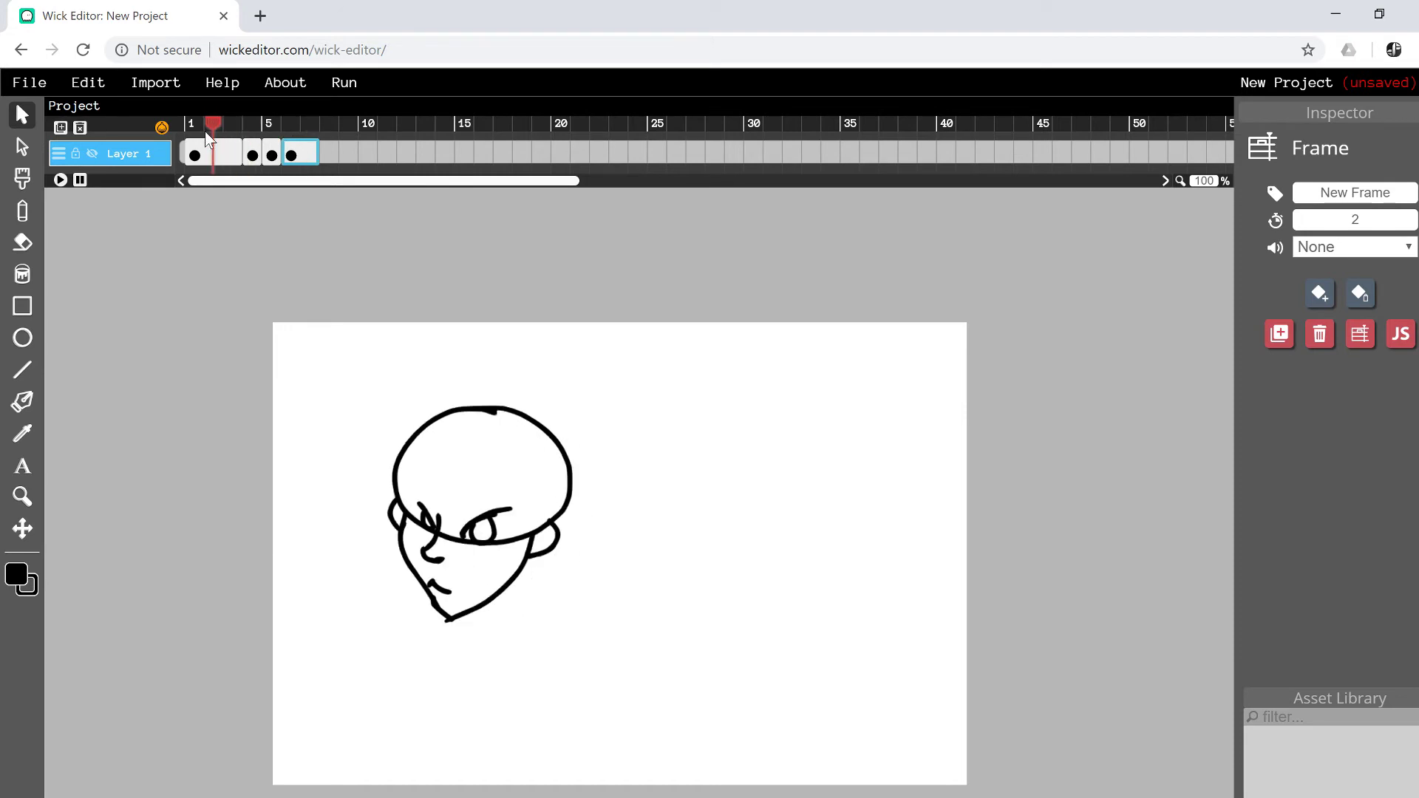
- Add a second layer and set the brush colour to light blue (#00b5ff)
left_click(60, 128)
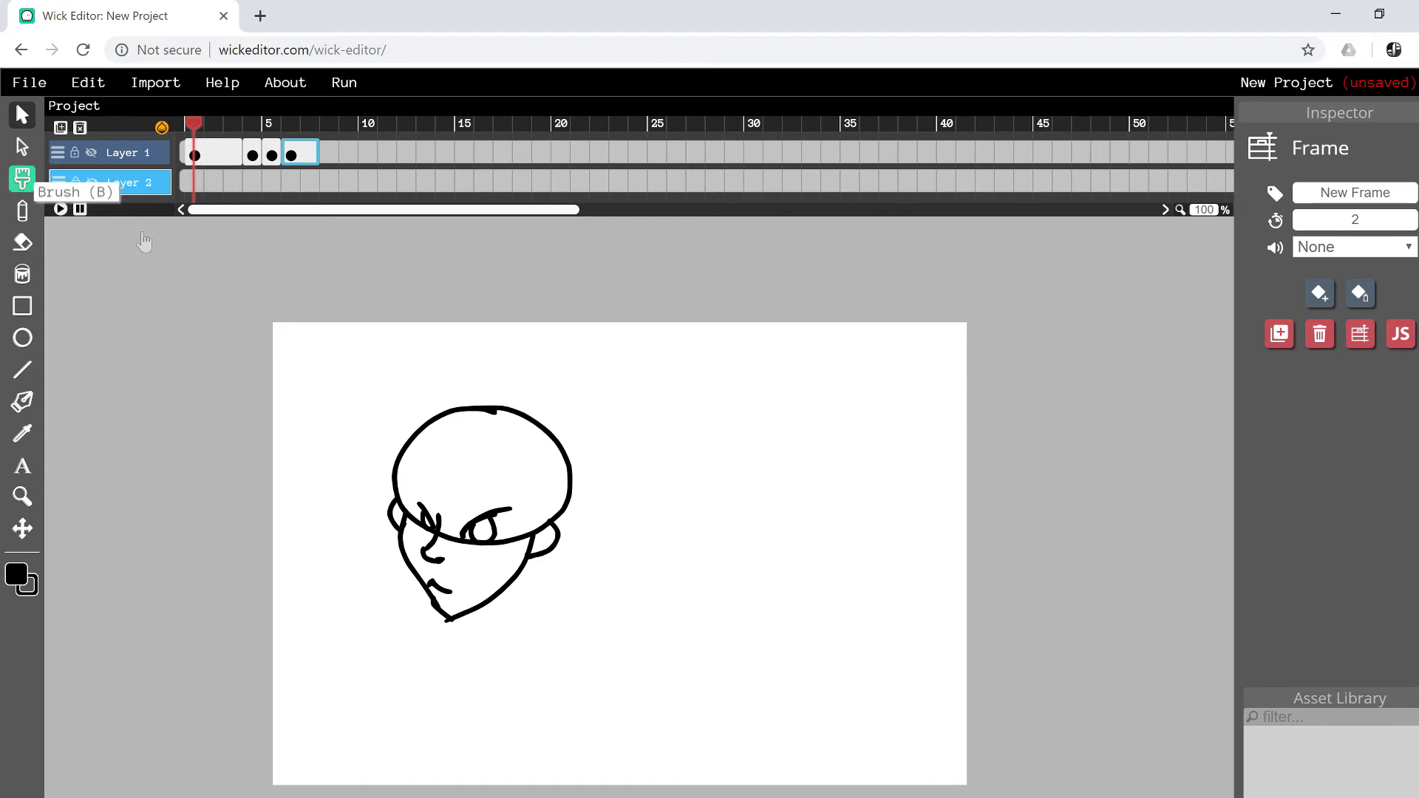
left_click(22, 179)
left_click(17, 574)
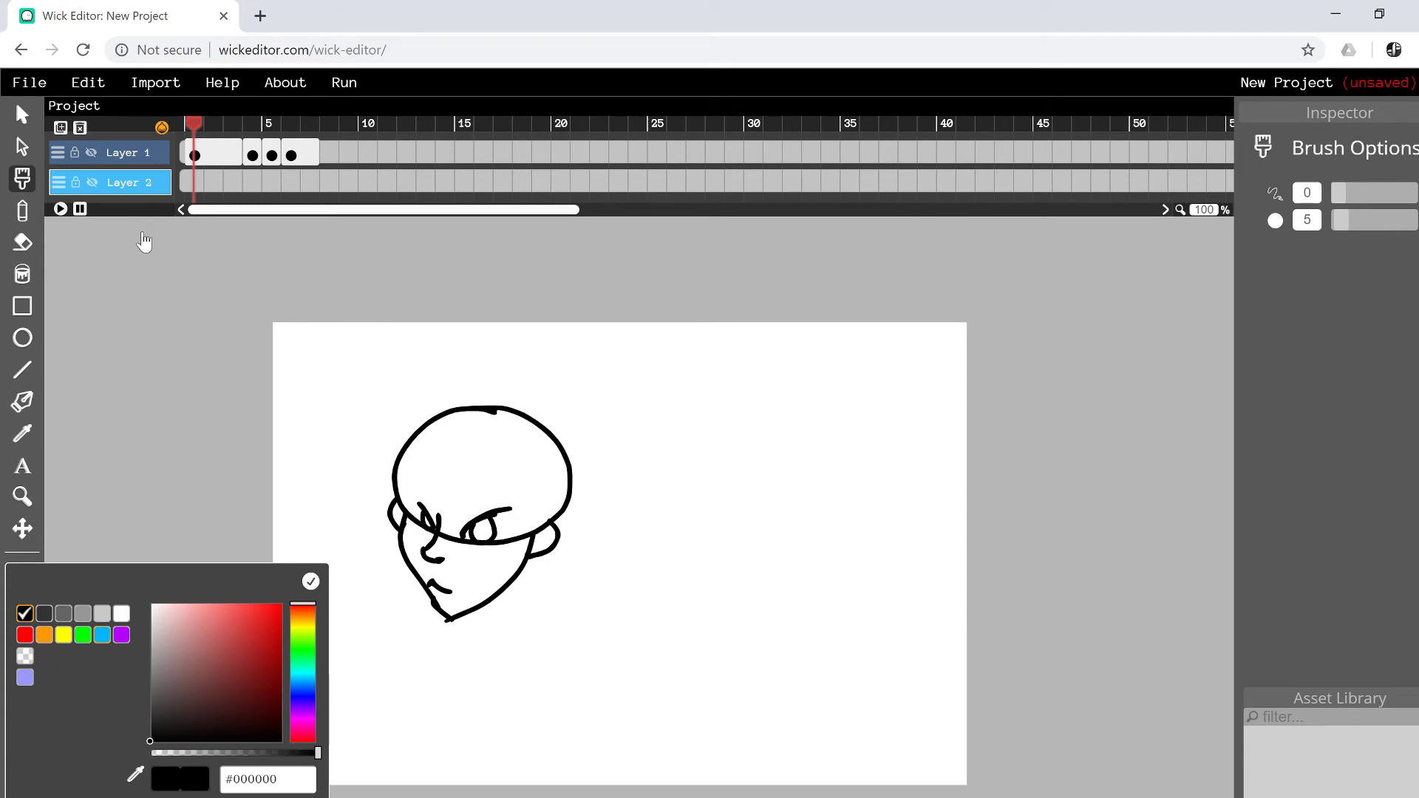
left_click(102, 635)
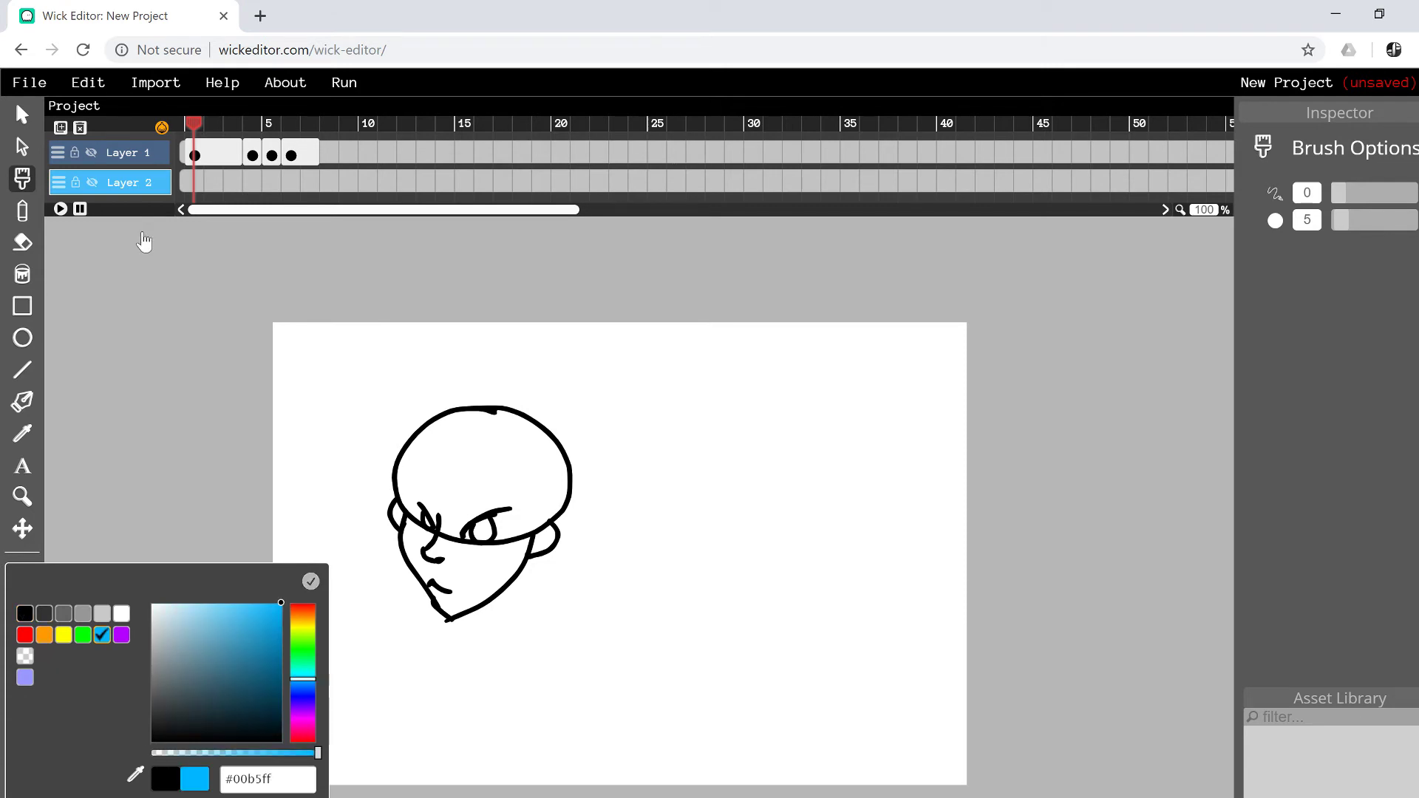
left_click(142, 231)
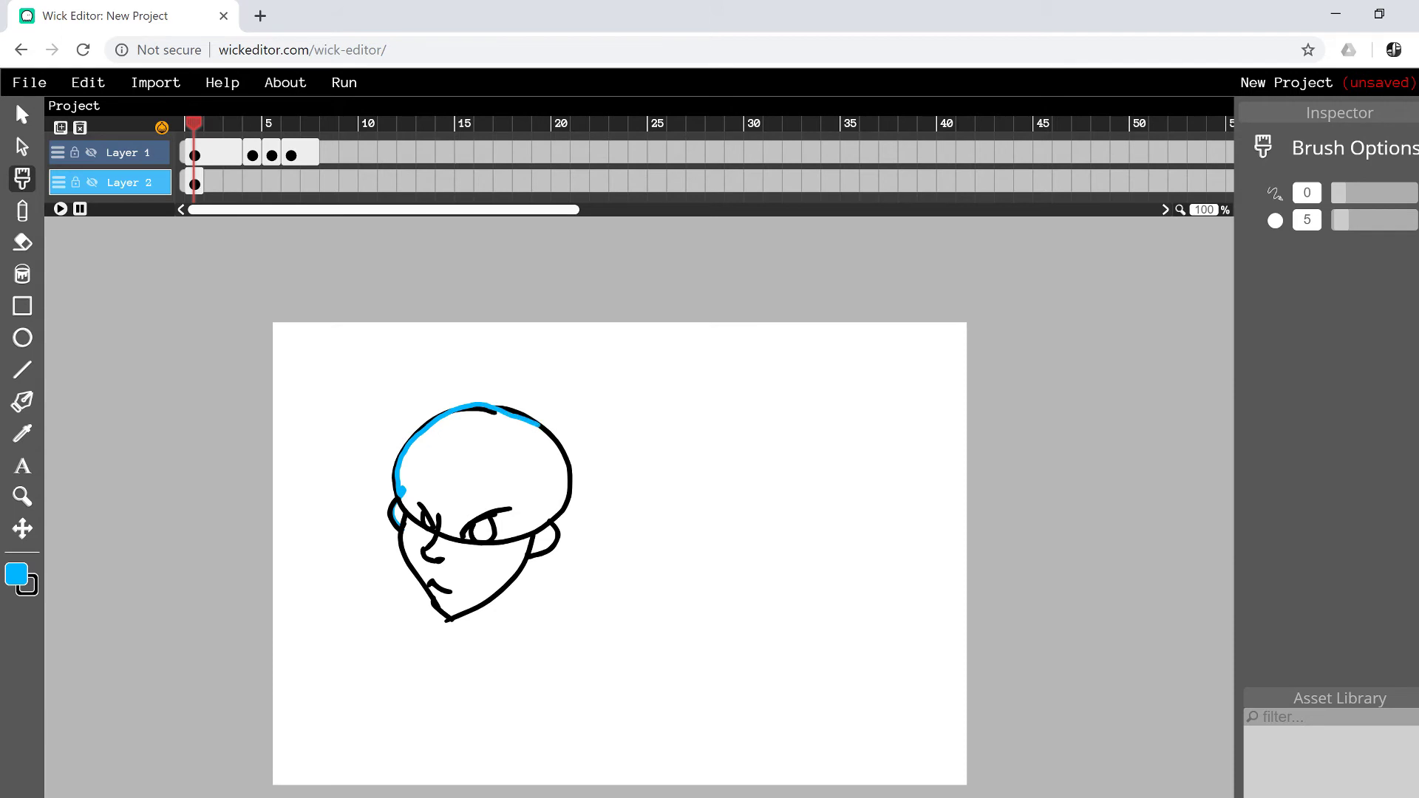
- Trace the frame 1 head's outline in blue on Layer 2 and try to fill it
mouse_move(564, 459)
left_mouse_down()
mouse_move(558, 536)
mouse_move(462, 607)
mouse_move(402, 524)
left_mouse_up()
left_click(22, 242)
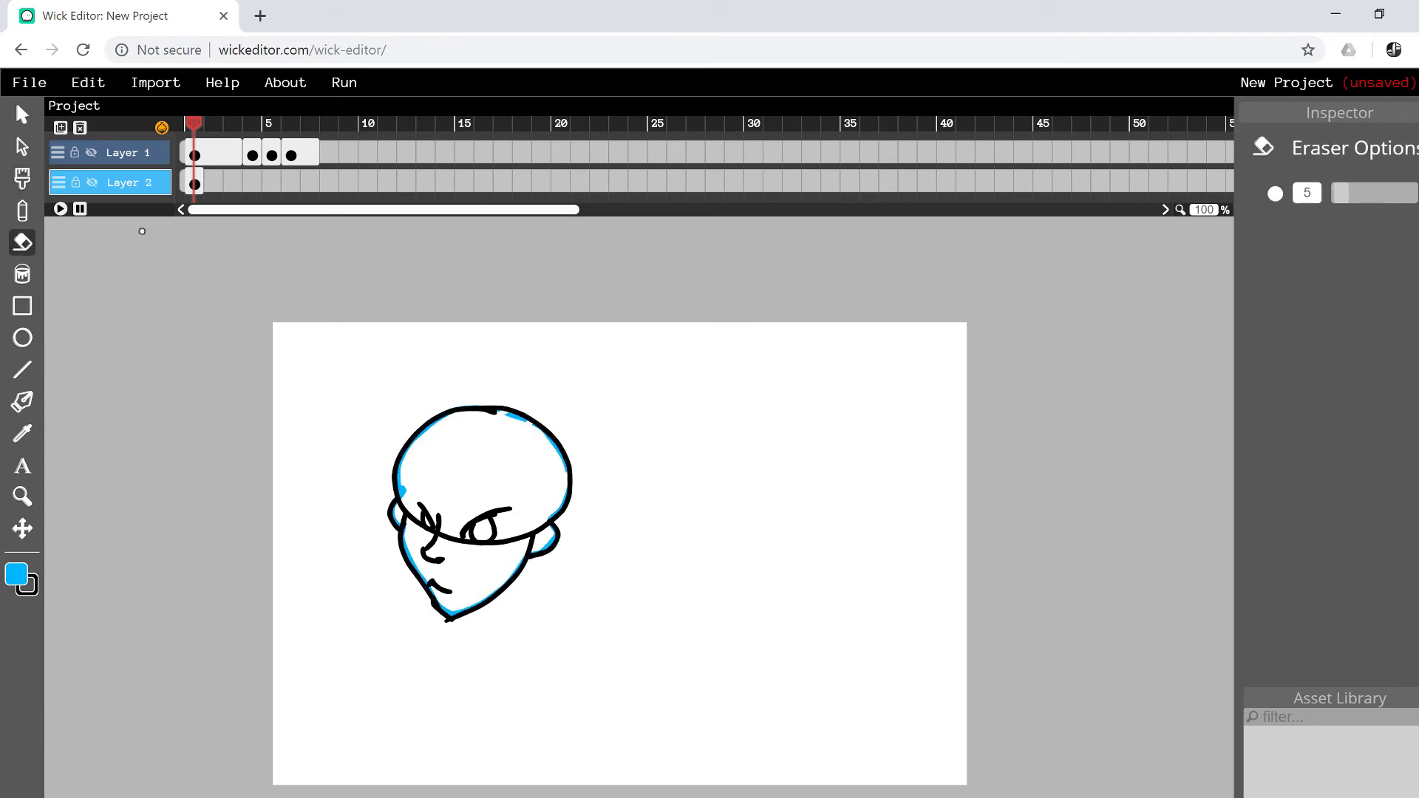
left_click(23, 274)
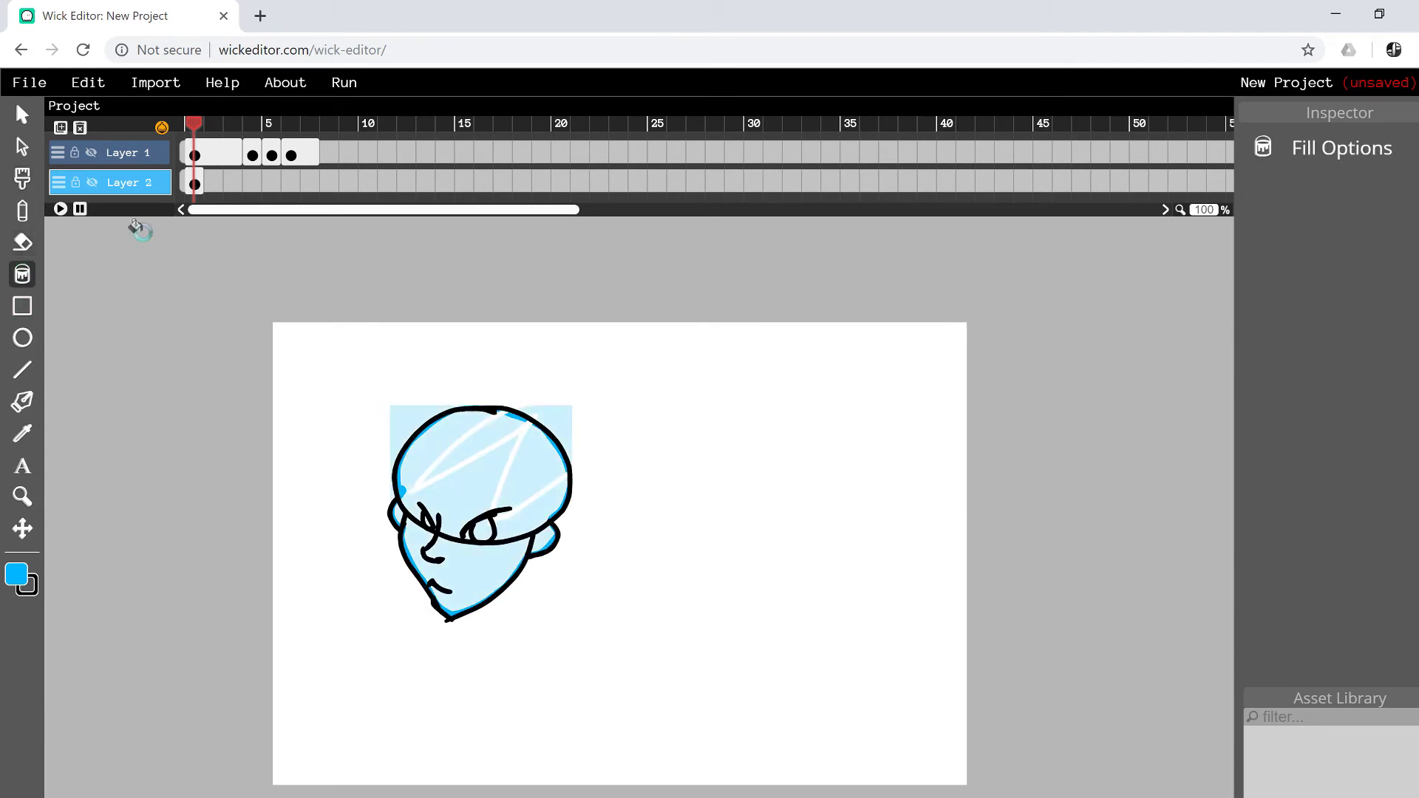
key("ctrl+z")
- Hide Layer 1, close the gap along the top of the blue head outline, and fill the outline with blue
left_click(91, 152)
left_click(22, 210)
left_click(22, 178)
left_click_drag(467, 407, 526, 424)
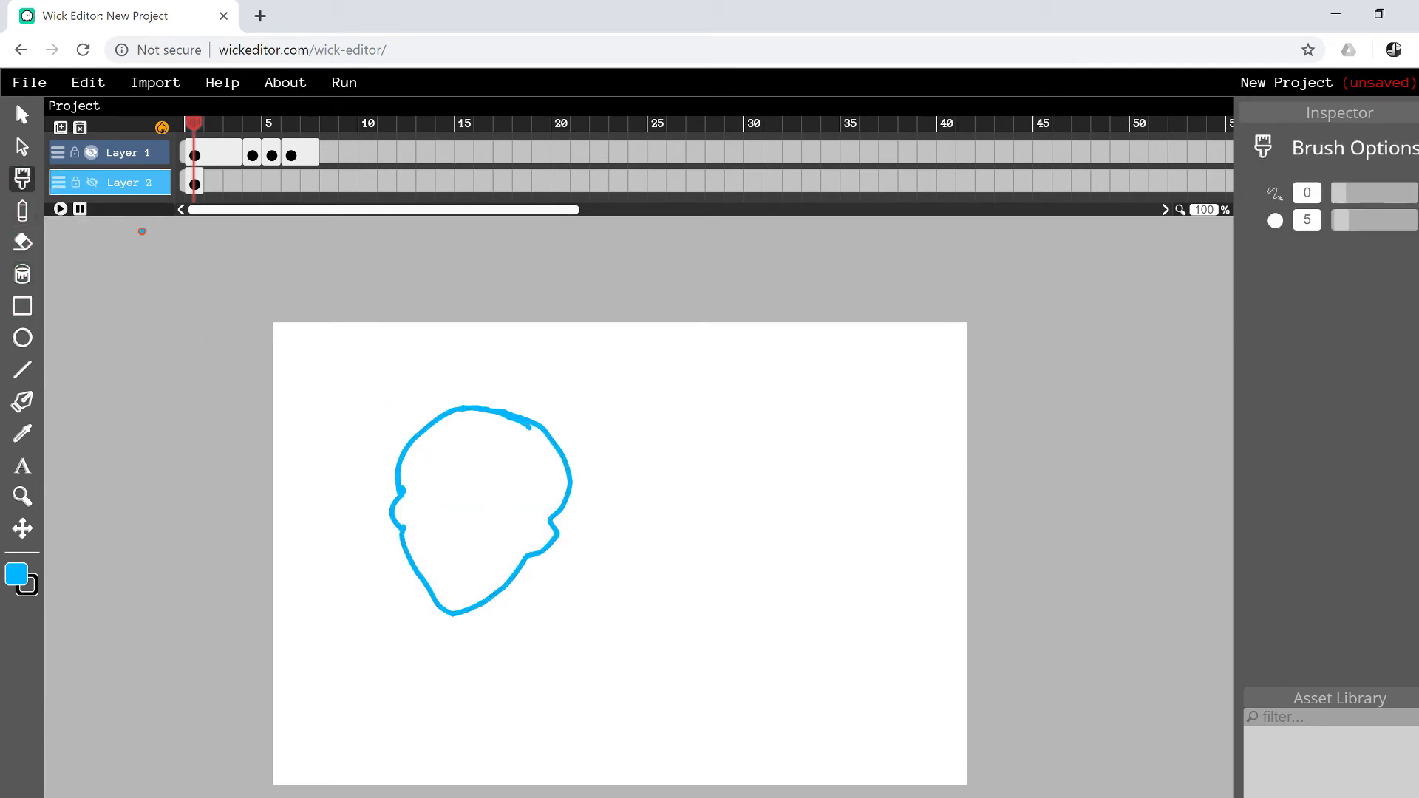
left_click(22, 275)
left_click(481, 502)
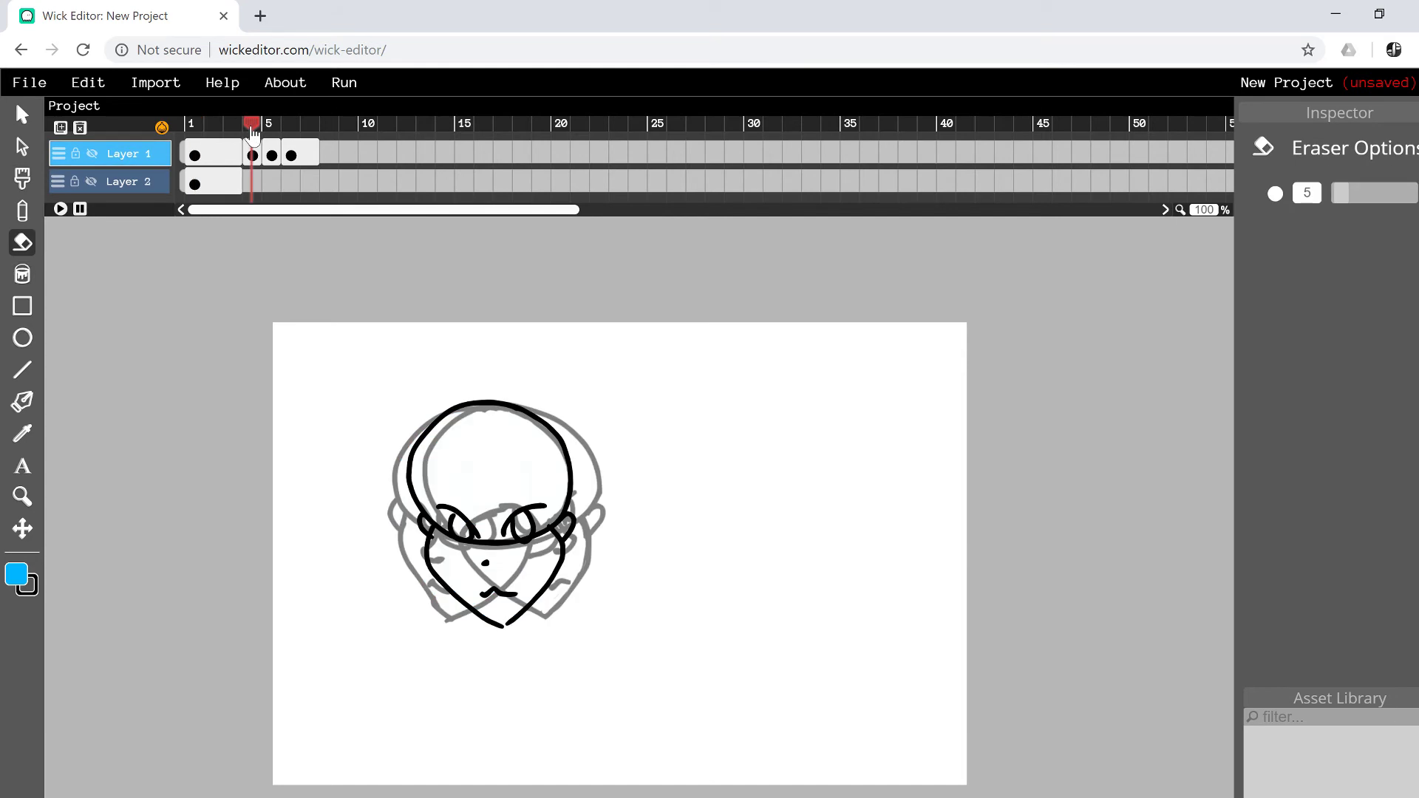
- Add a frame at frame 4 on Layer 2, trace the forward-facing head in blue and fill it
left_click(110, 185)
left_click(22, 178)
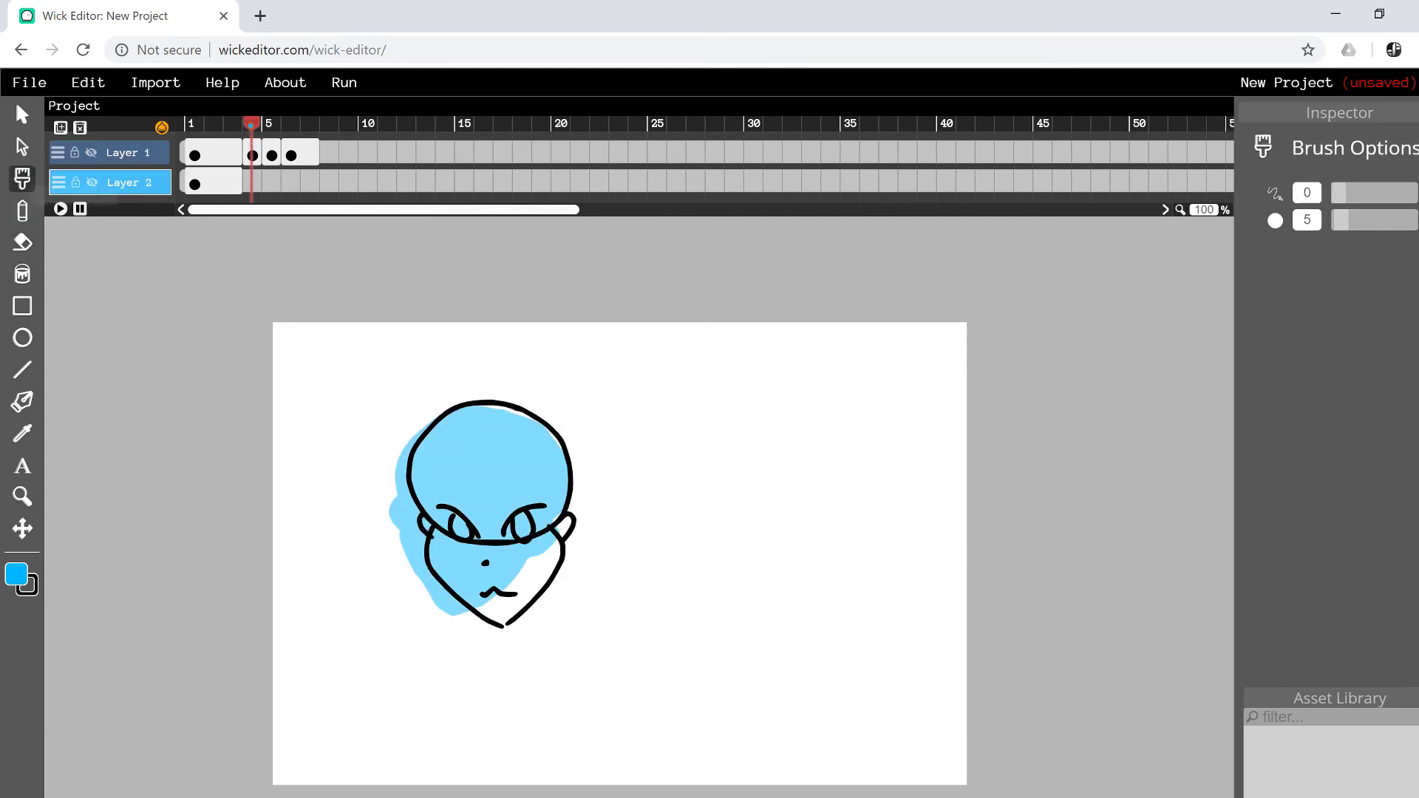
left_click(252, 181)
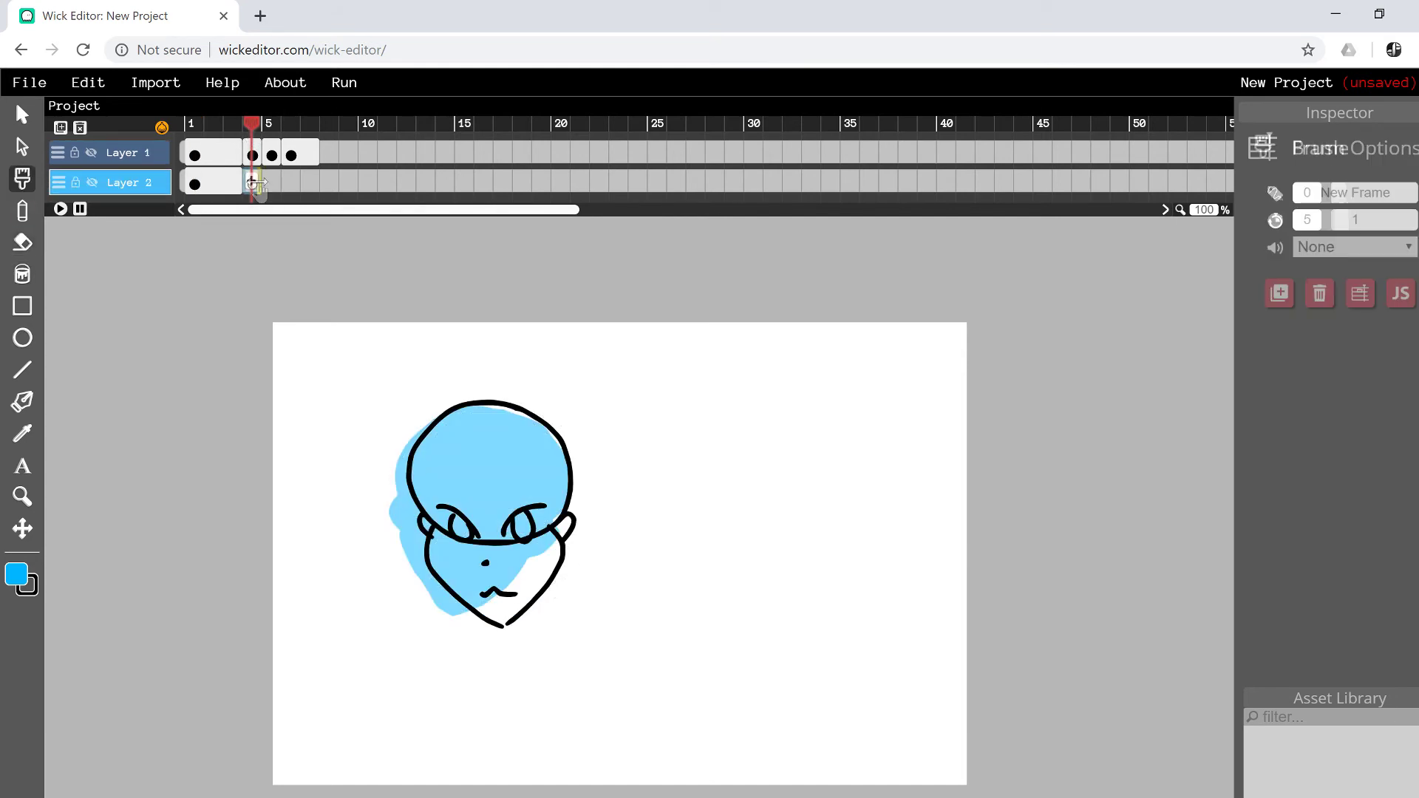
left_click(271, 181)
left_click(22, 178)
mouse_move(445, 582)
left_mouse_down()
mouse_move(539, 592)
mouse_move(475, 404)
mouse_move(445, 582)
left_mouse_up()
key("g")
left_click(480, 502)
- Trace the right-facing head in frame 5 on Layer 2 in blue and fill it
key(".")
key("b")
mouse_move(598, 498)
left_mouse_down()
mouse_move(481, 563)
mouse_move(488, 406)
mouse_move(595, 501)
left_mouse_up()
key("g")
left_click(510, 480)
- Add a frame at frame 6 on Layer 2, trace the head's outline in blue and fill it
key(".")
left_click(291, 182)
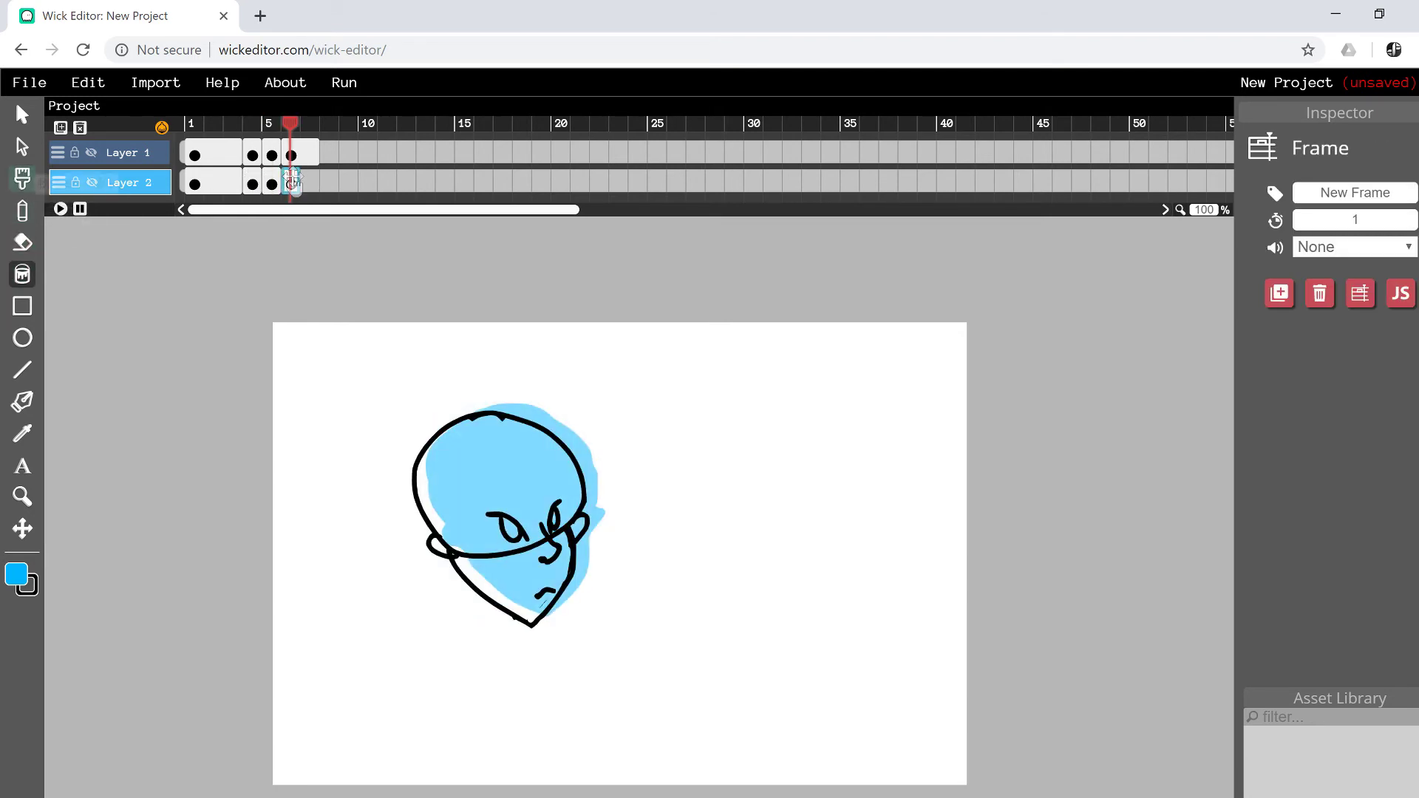
left_click(22, 178)
mouse_move(439, 442)
left_mouse_down()
mouse_move(435, 527)
mouse_move(532, 619)
mouse_move(575, 528)
mouse_move(442, 440)
left_mouse_up()
left_click(22, 274)
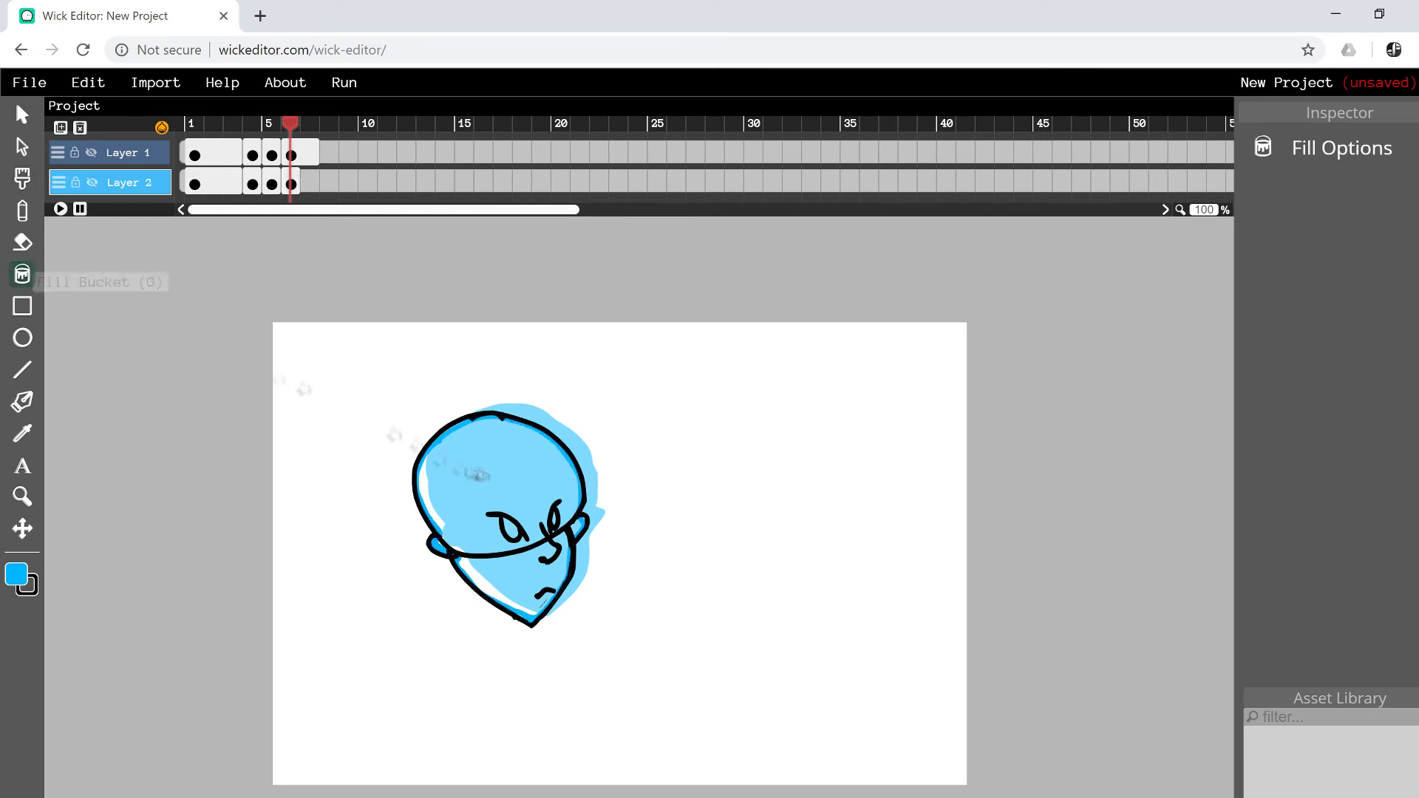
left_click(477, 477)
- Extend the last frame on Layer 2 through frame 7 to match Layer 1, and preview the animation
left_click_drag(299, 185, 317, 186)
key("Return")
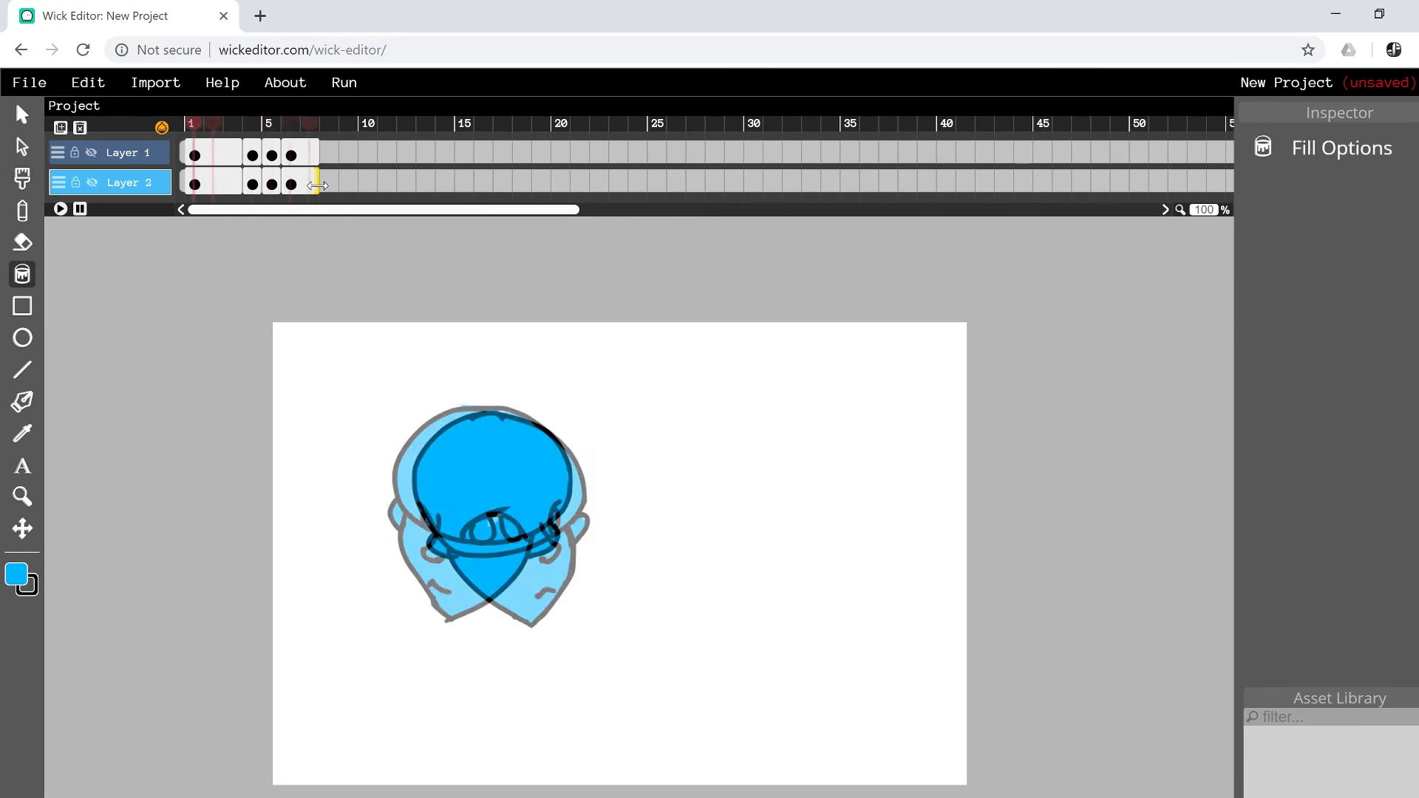
key("Return")
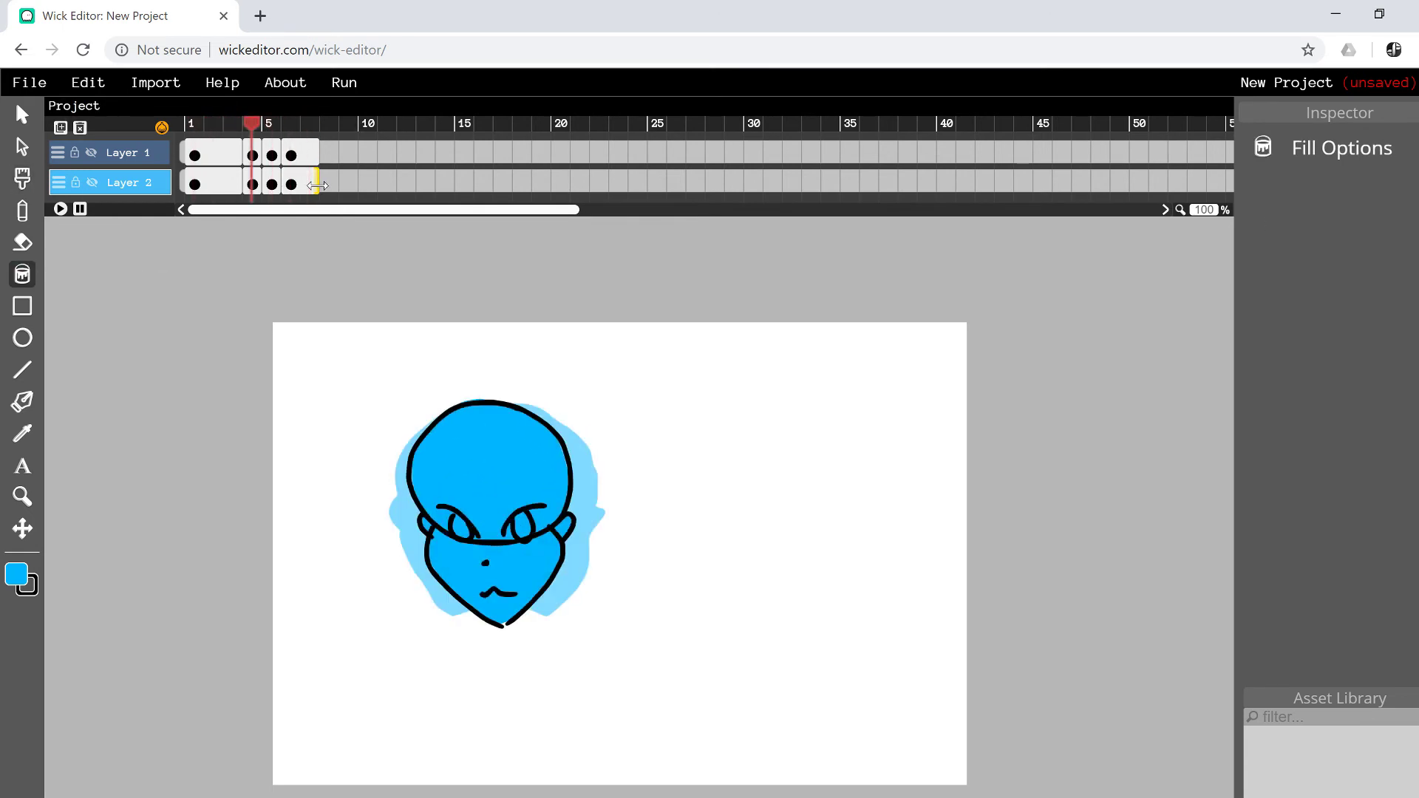
- Export the head-turn animation as a video
left_click(30, 84)
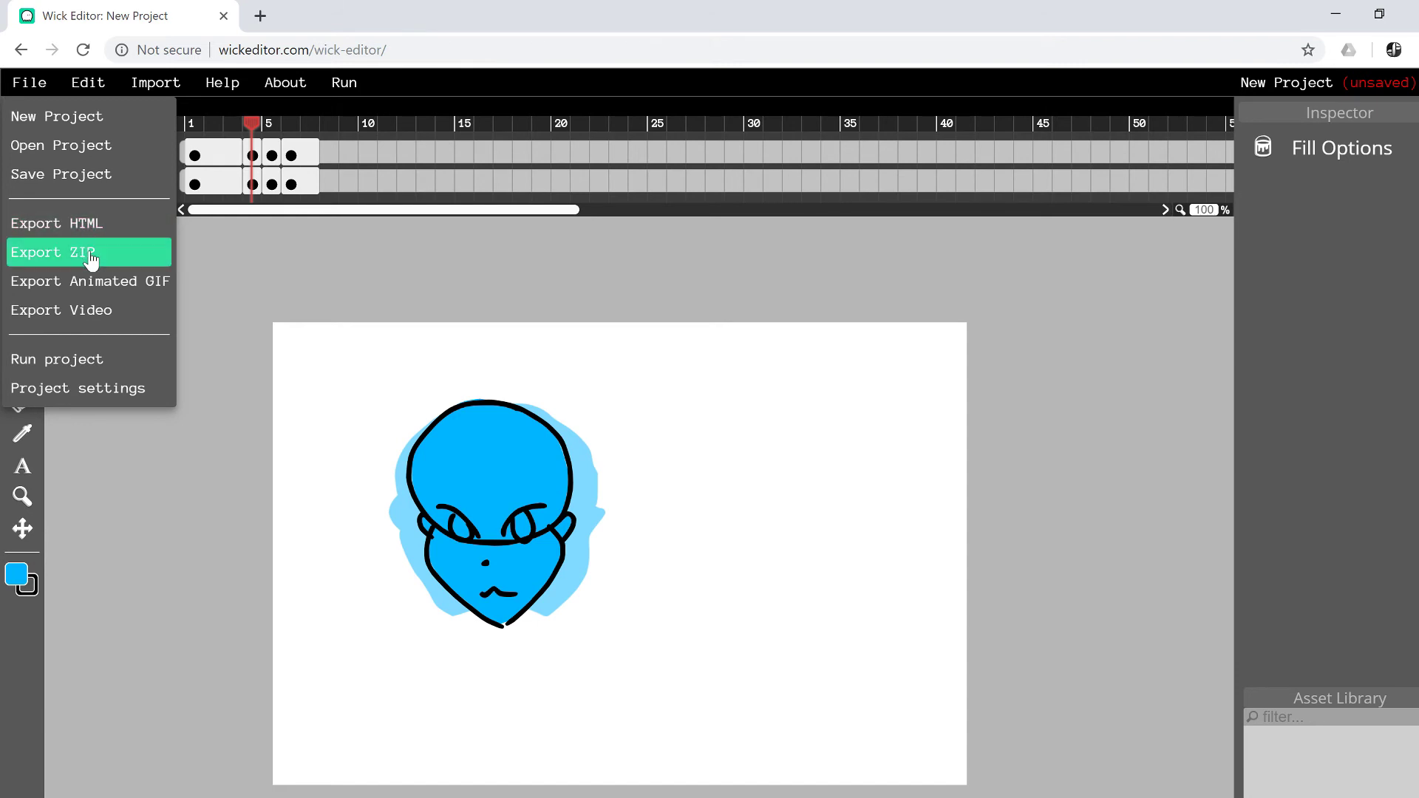
left_click(81, 311)
left_click(852, 538)
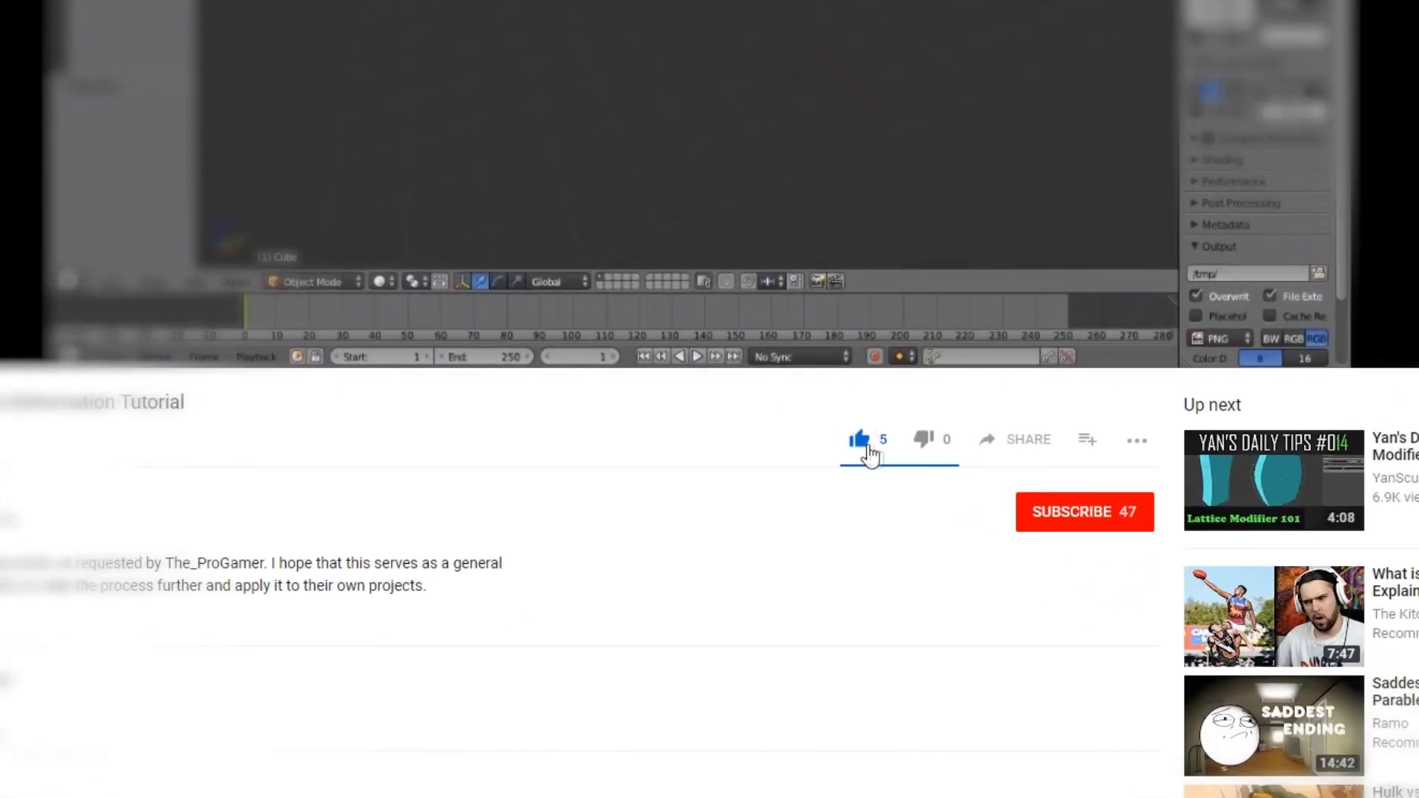
left_click(1071, 518)
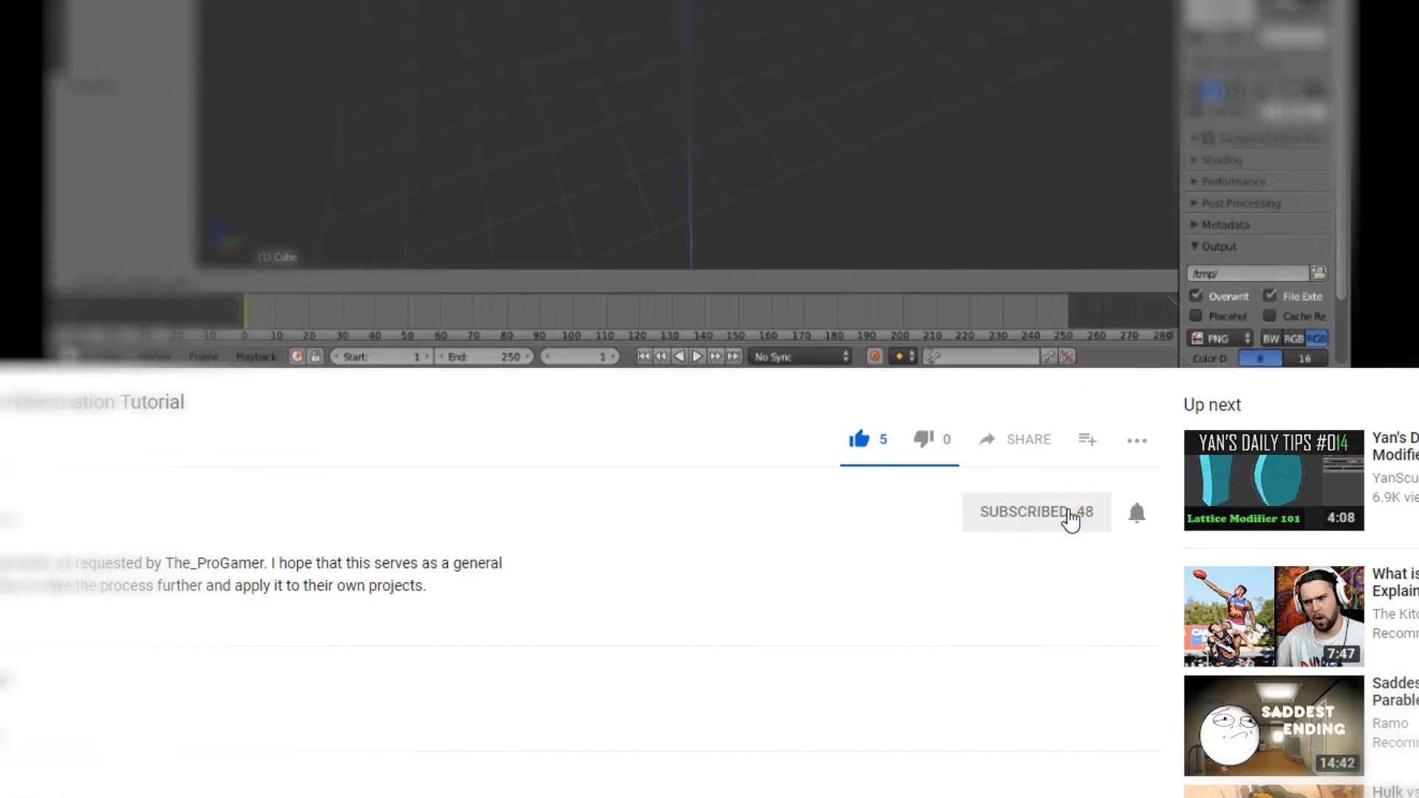
left_click(1139, 516)
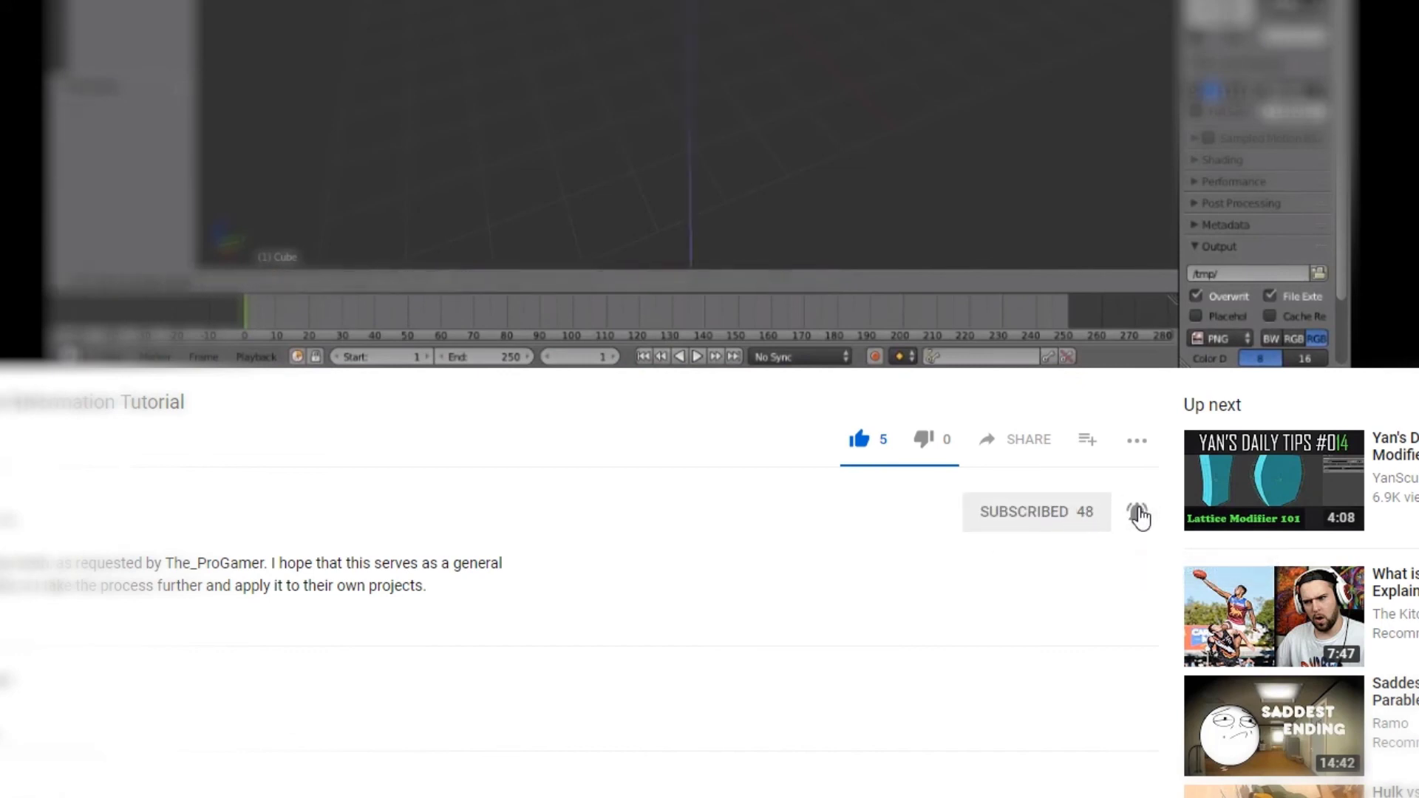